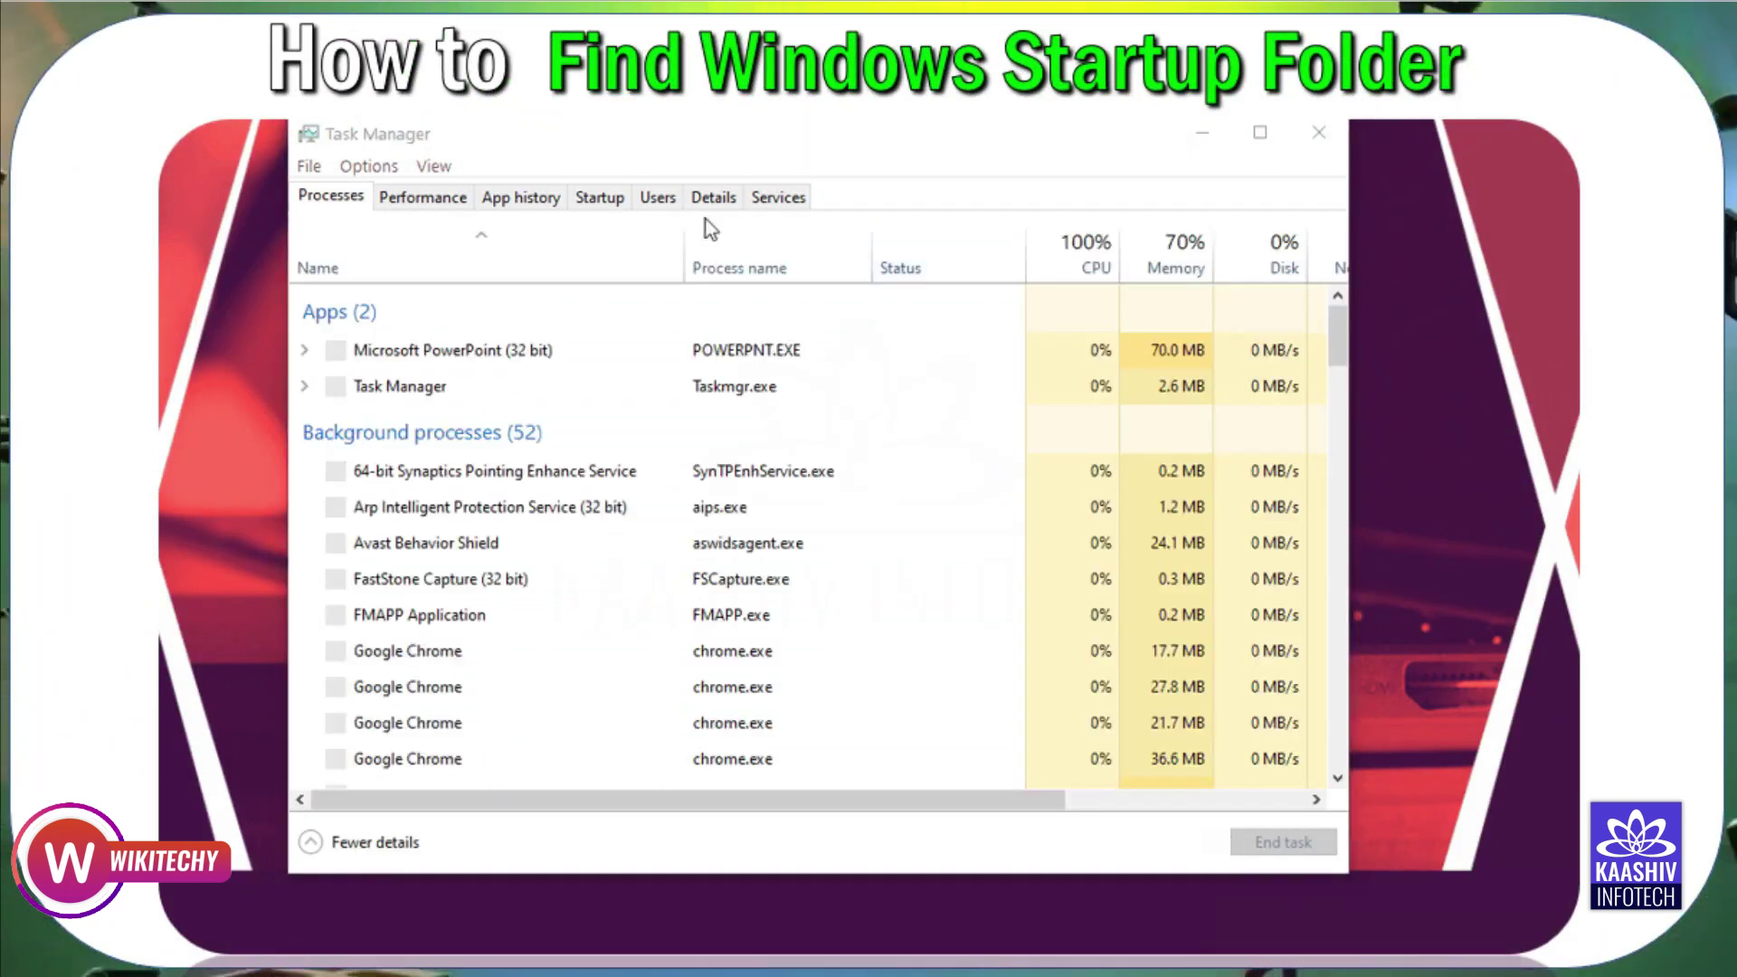
left_click(599, 201)
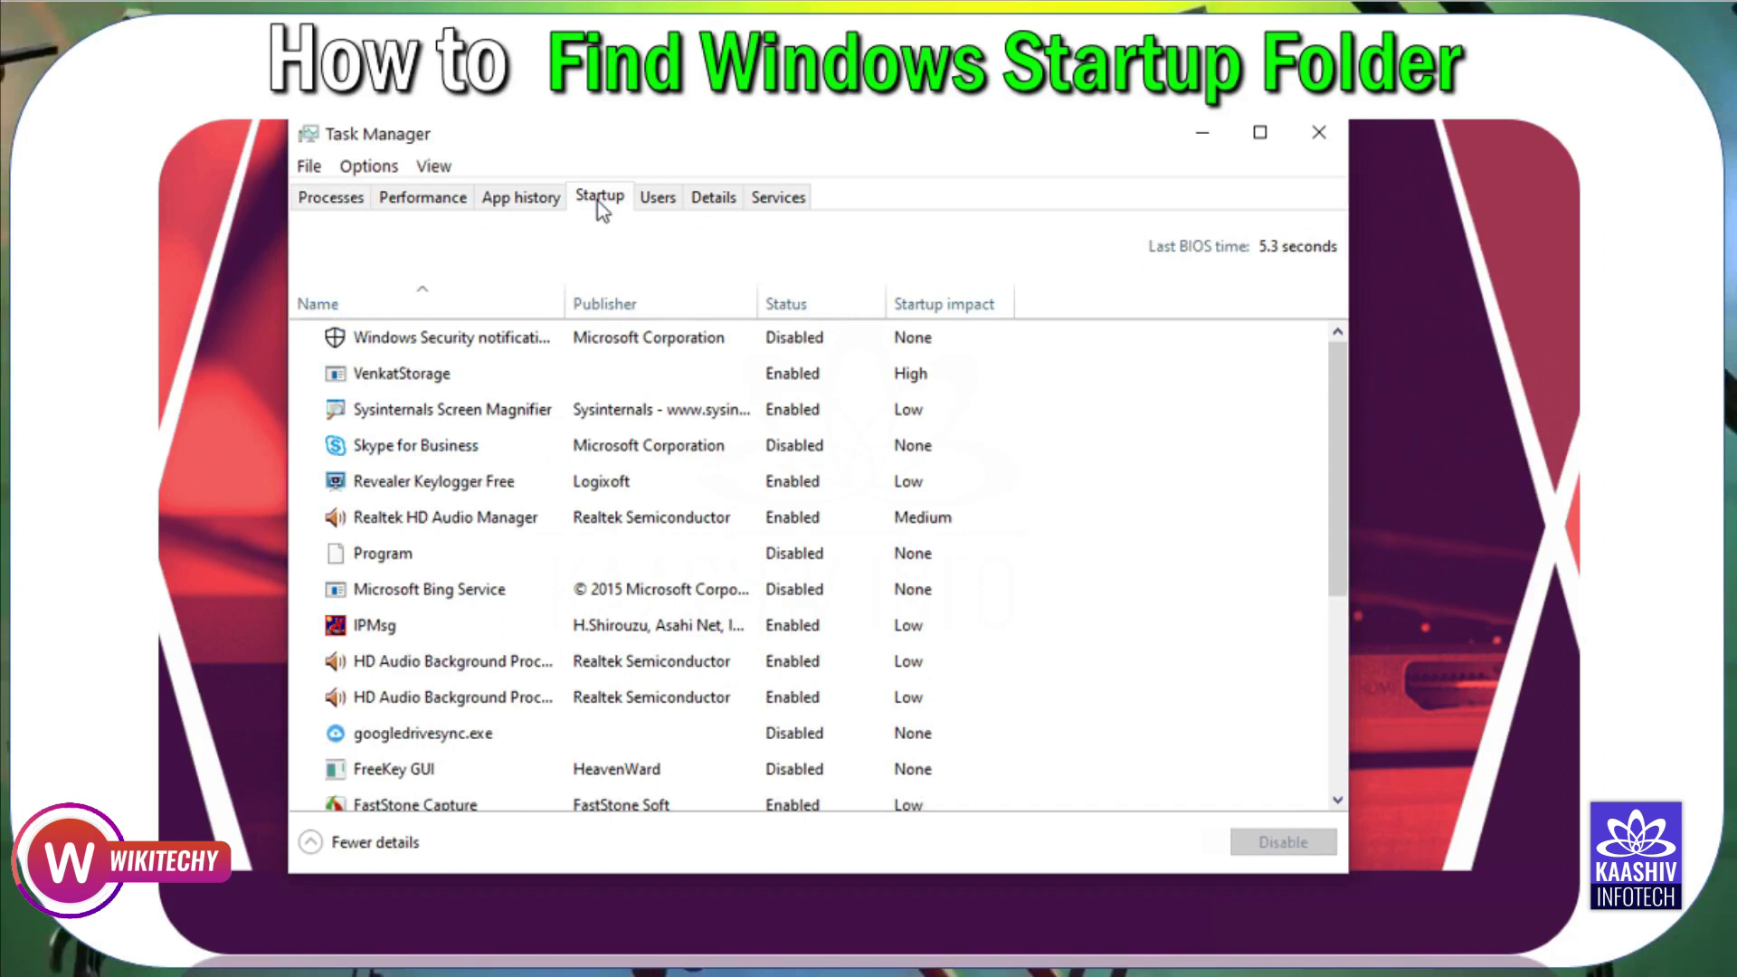
left_click(823, 300)
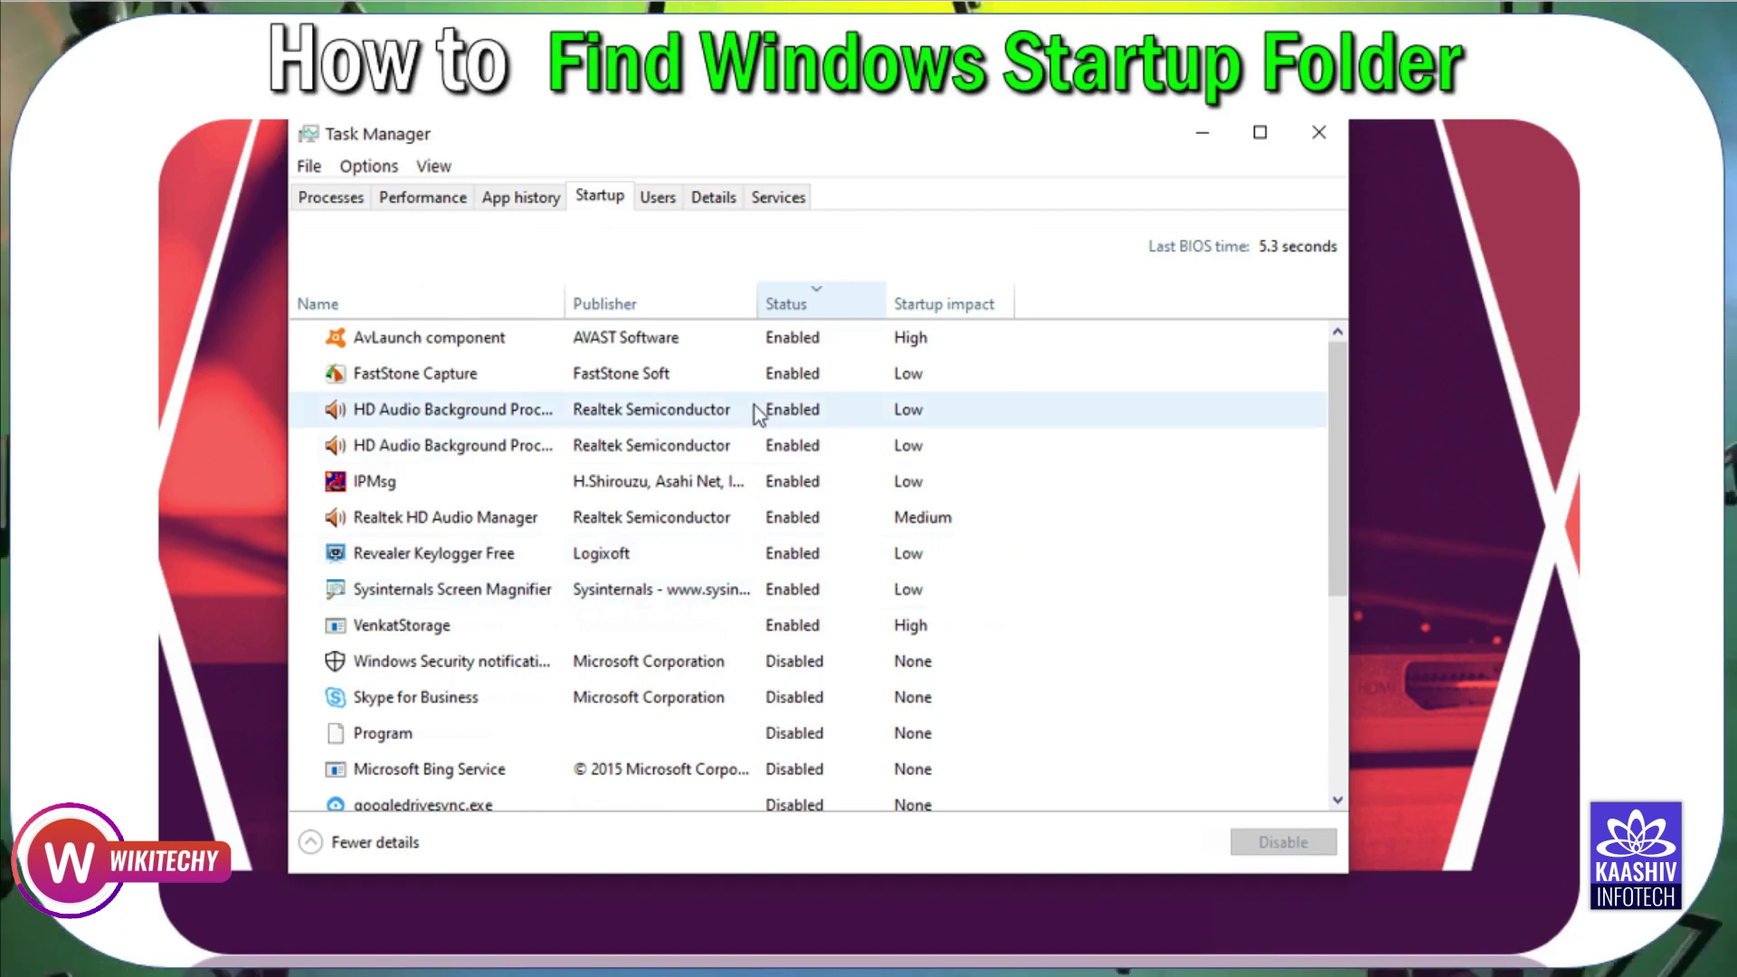
scroll(1007, 578, "down", 4)
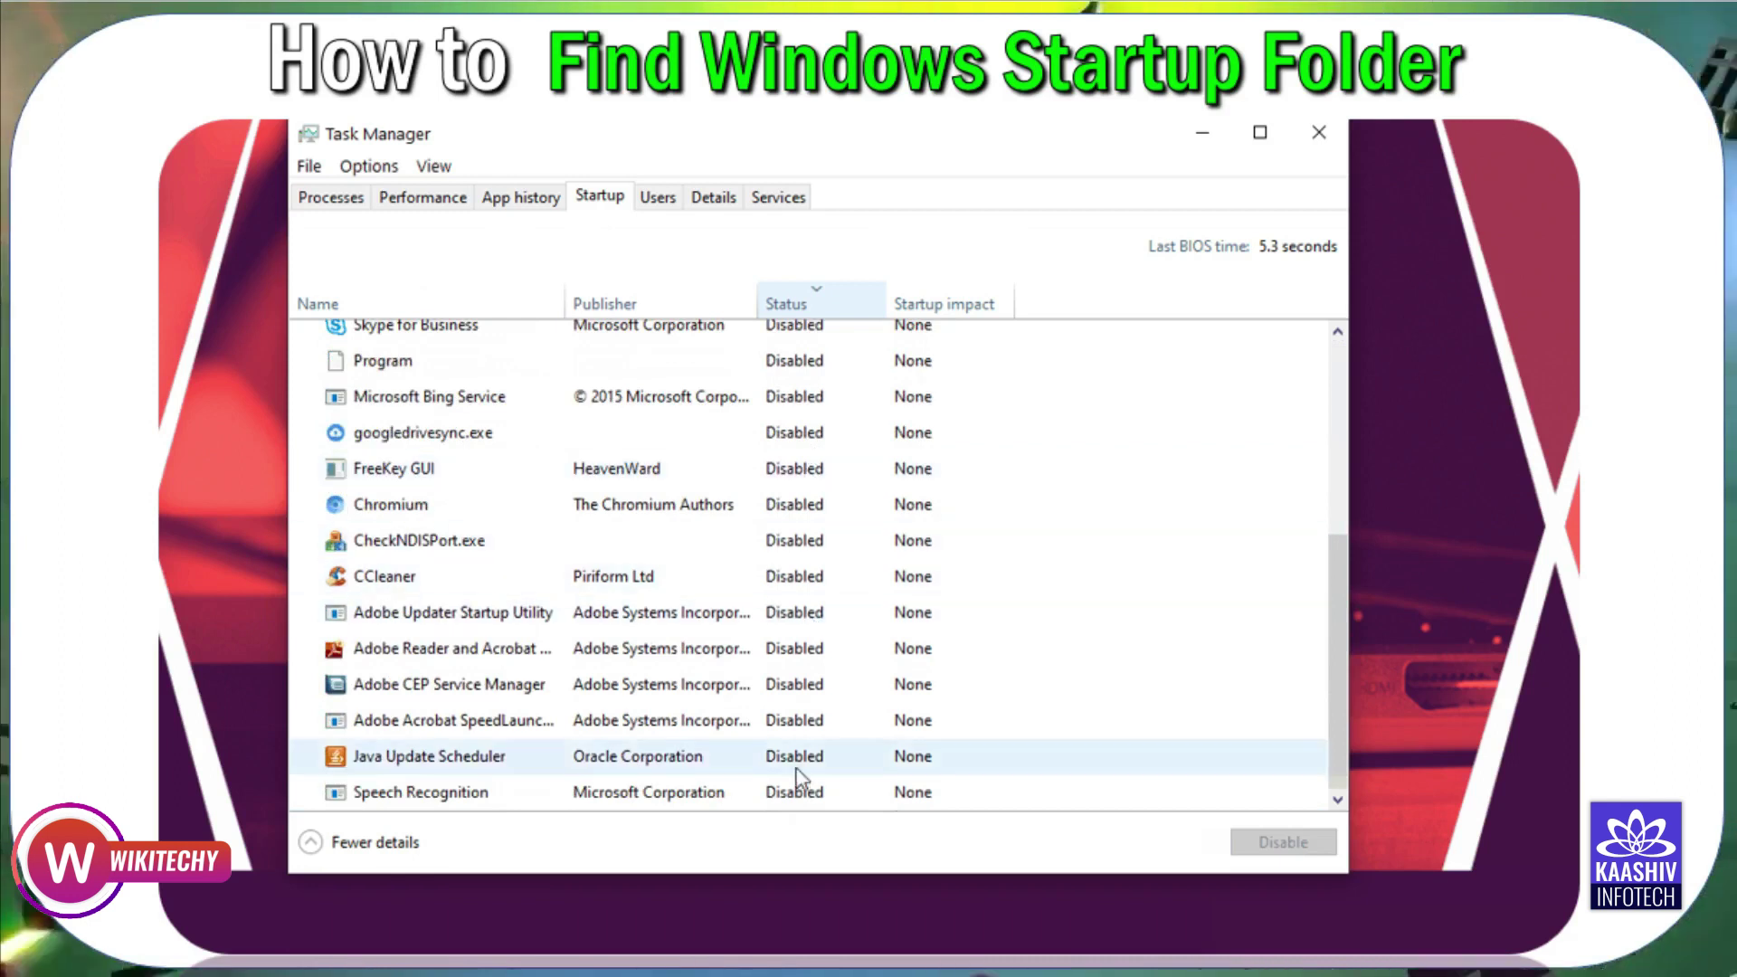
scroll(797, 764, "up", 1)
scroll(814, 344, "up", 1)
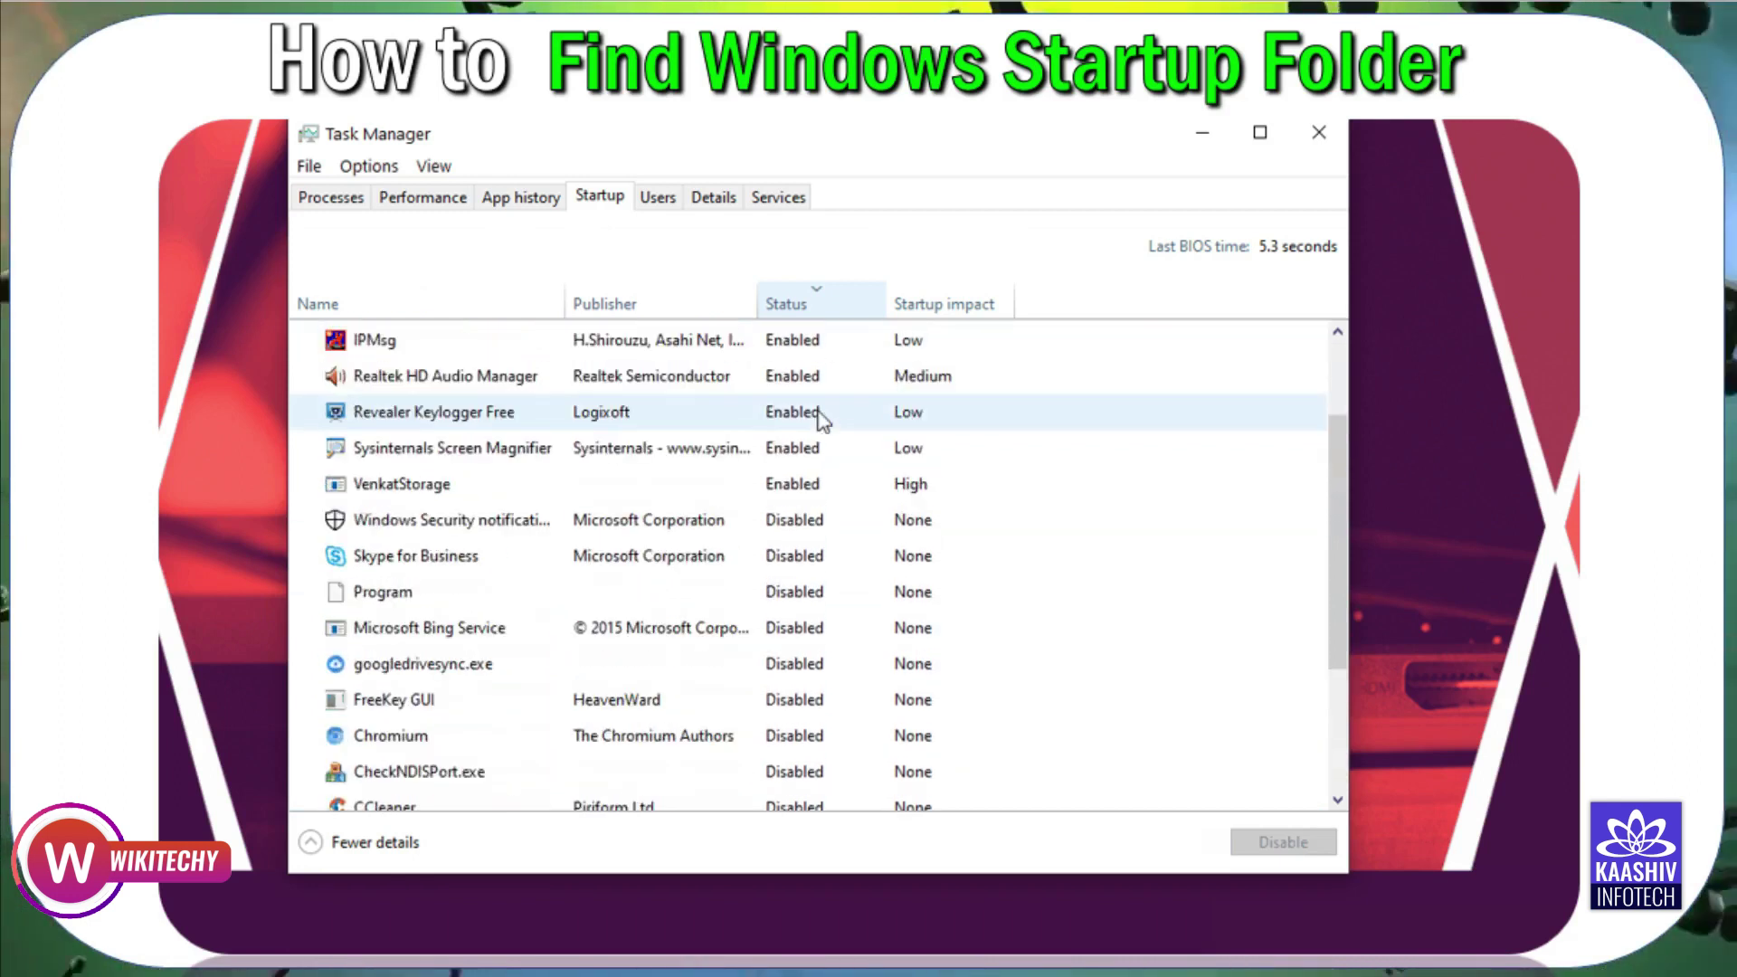
scroll(819, 453, "up", 2)
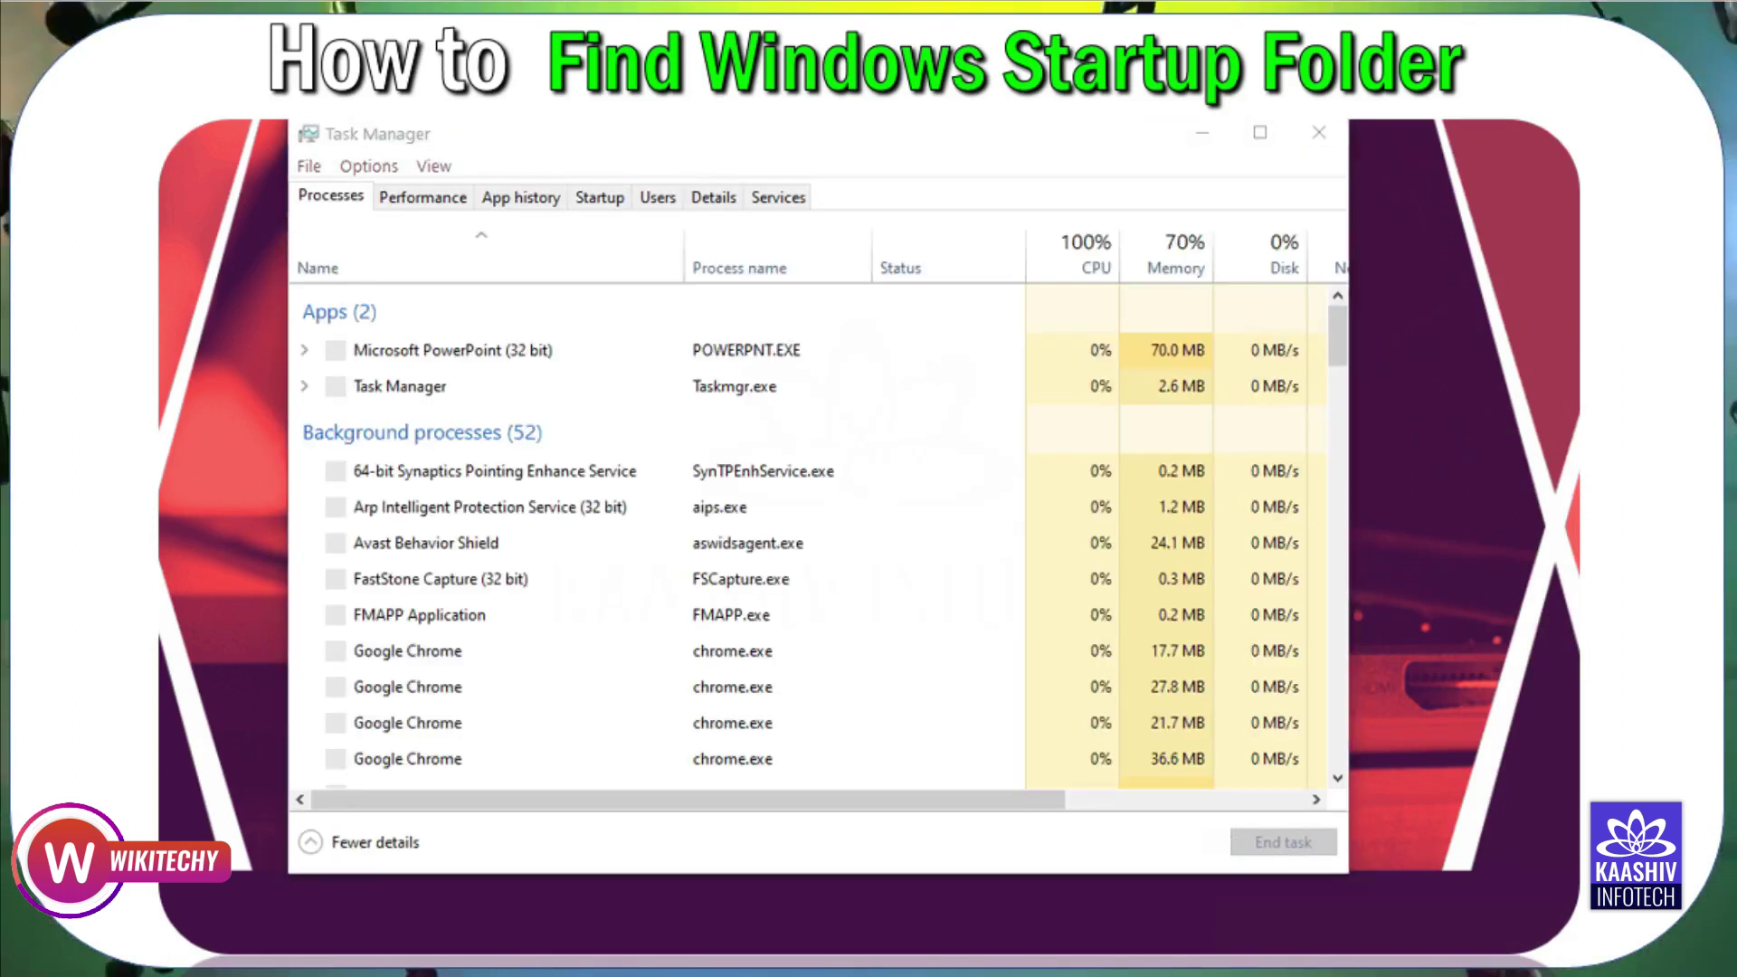
Step: Bring up the list of startup programs on Task Manager's Startup tab
left_click(600, 199)
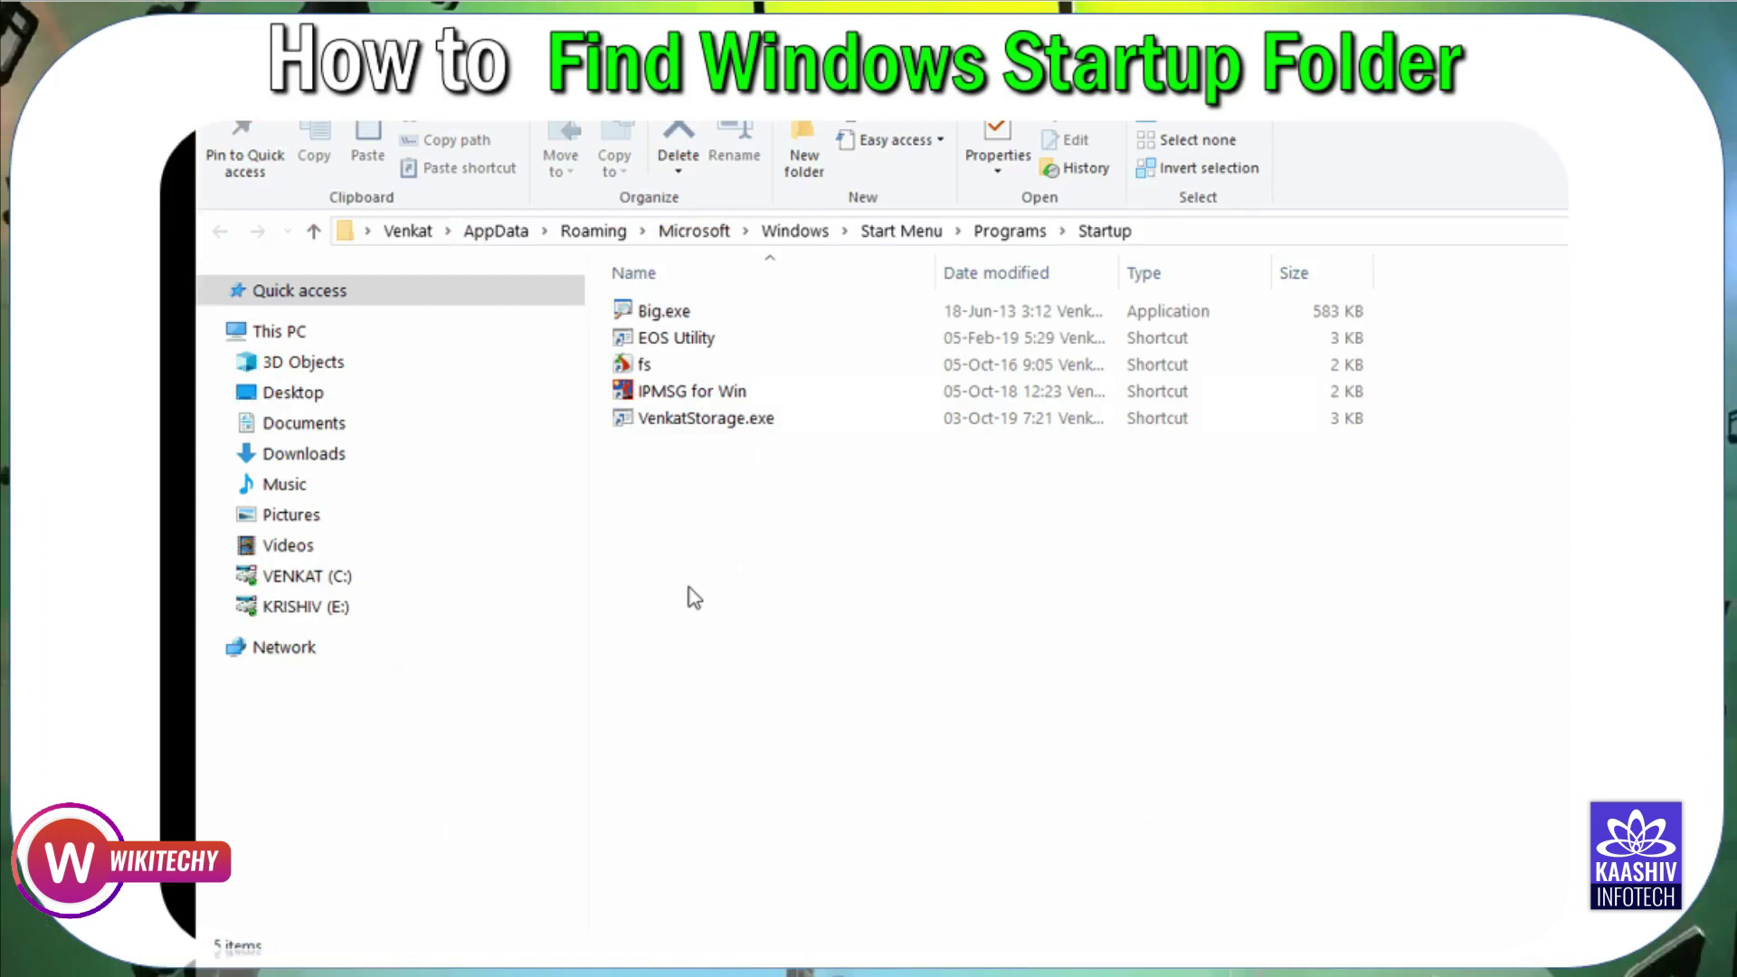
Step: Delete the EOS Utility shortcut from the Startup folder
left_click_drag(690, 588, 724, 306)
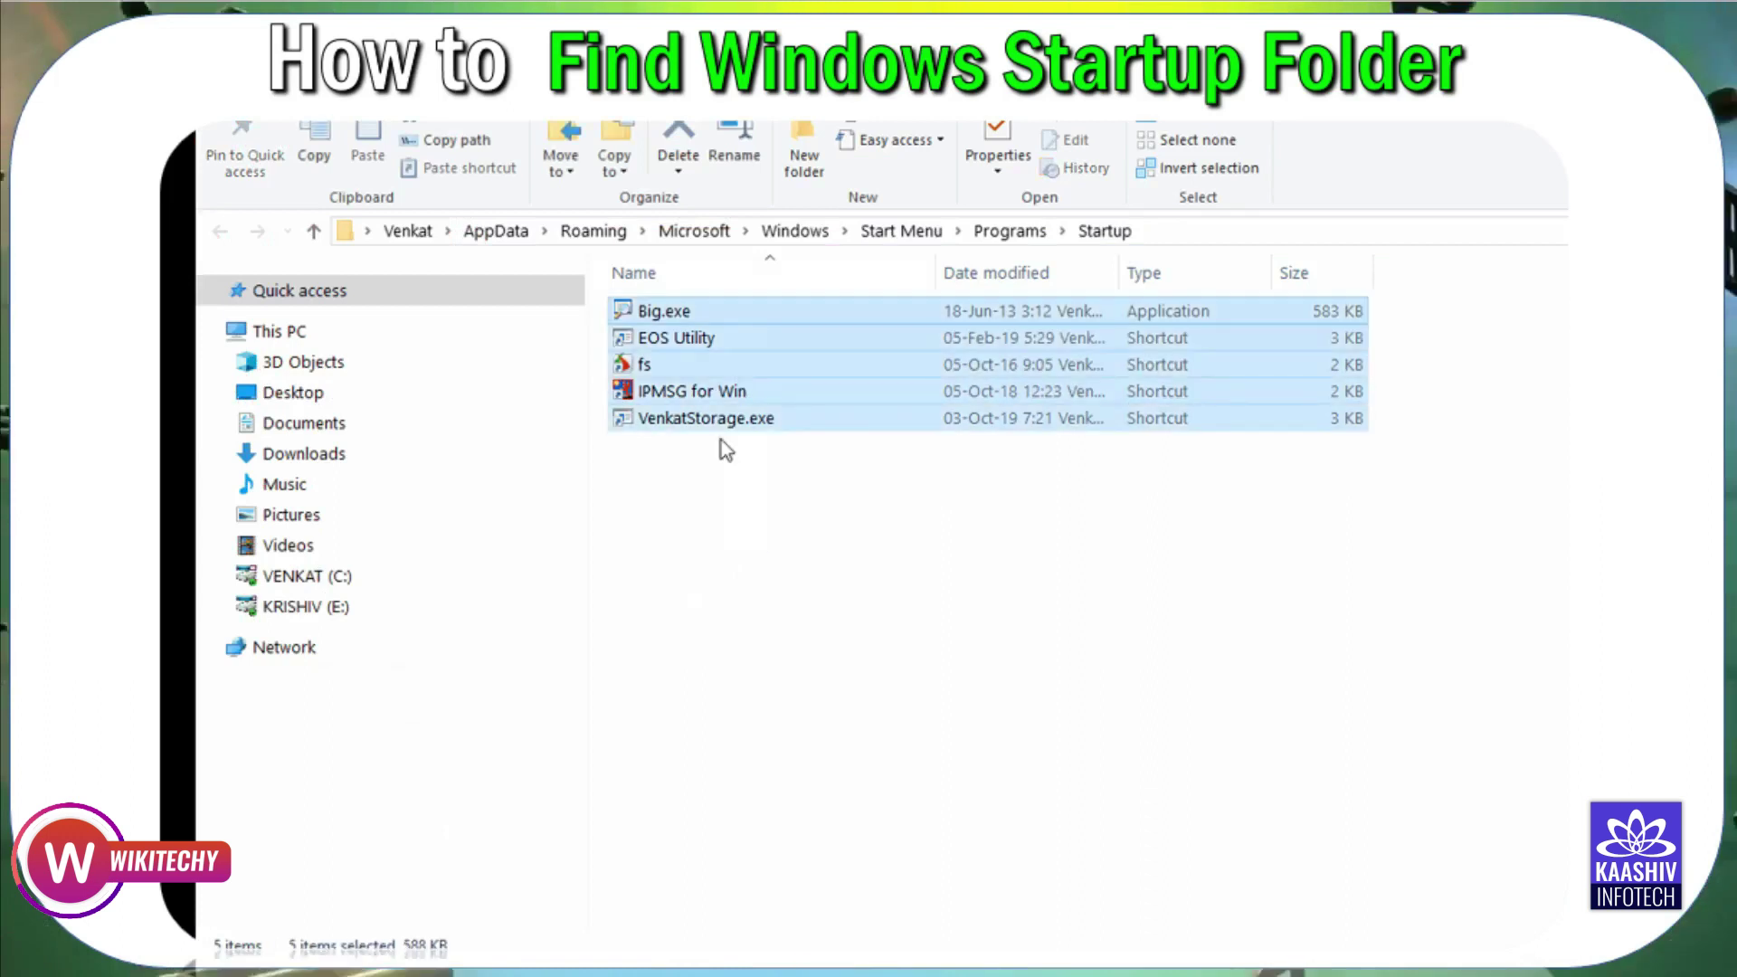
left_click(729, 342)
key("Delete")
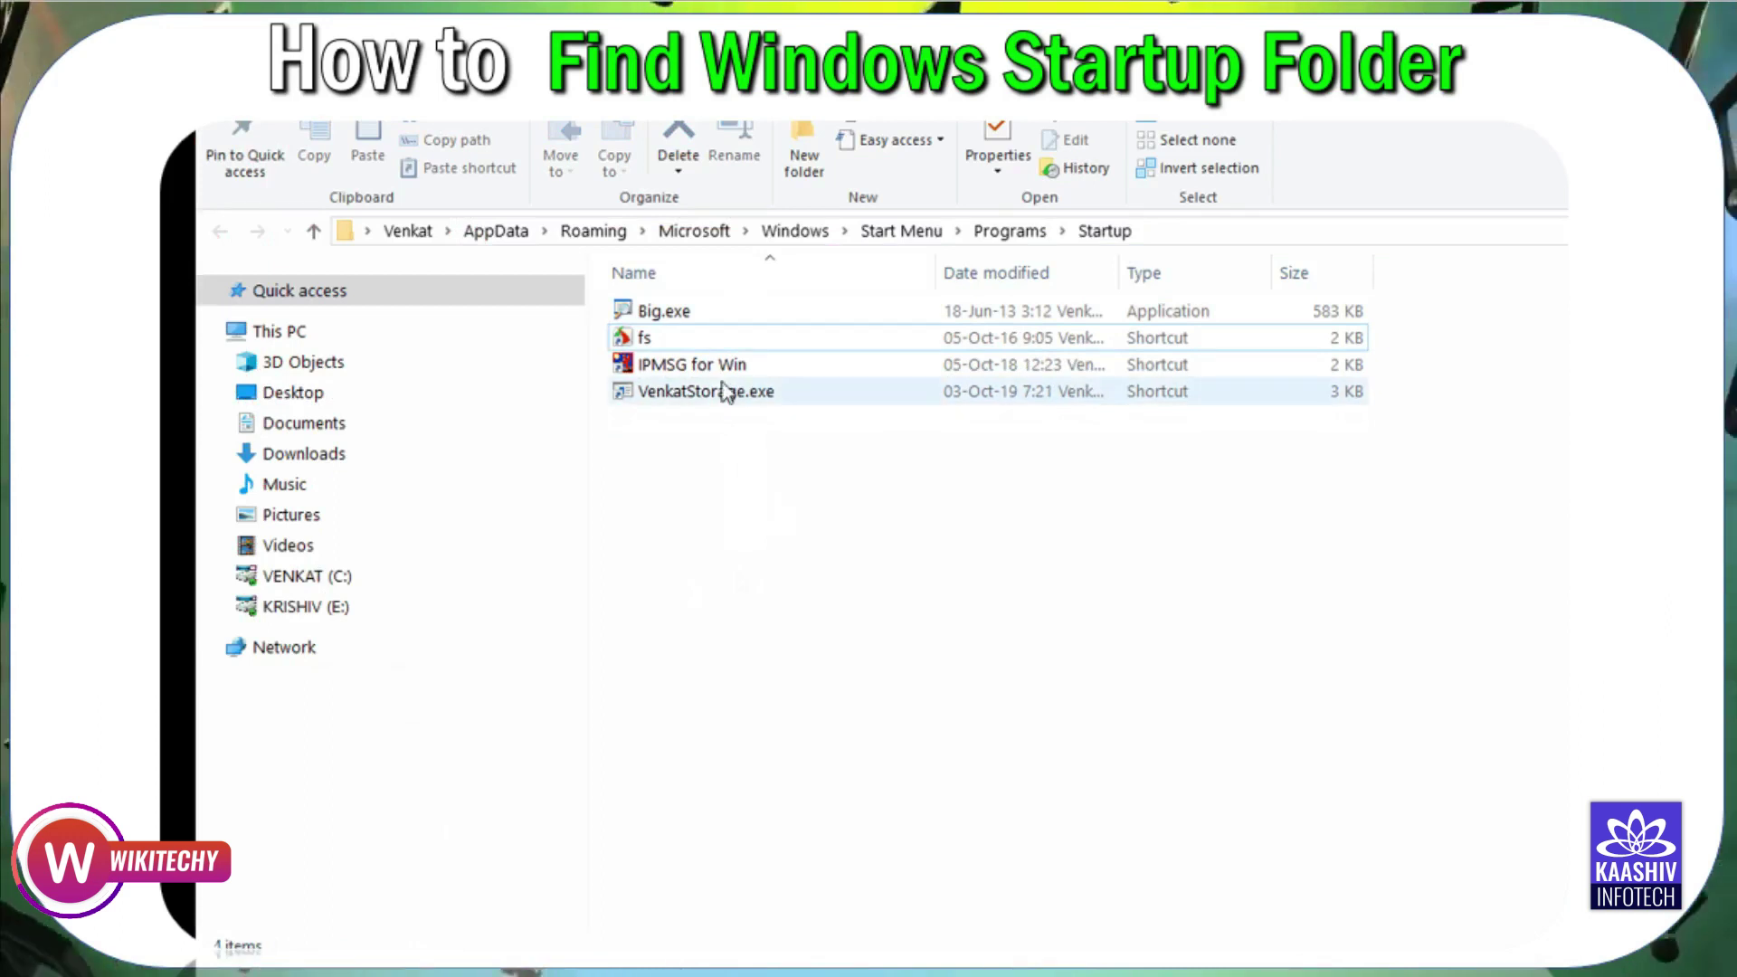
Step: Trace the folder's full AppData\Roaming\Microsoft\Windows\Start Menu\Programs path as text, then restore the folder trail
left_click(1176, 233)
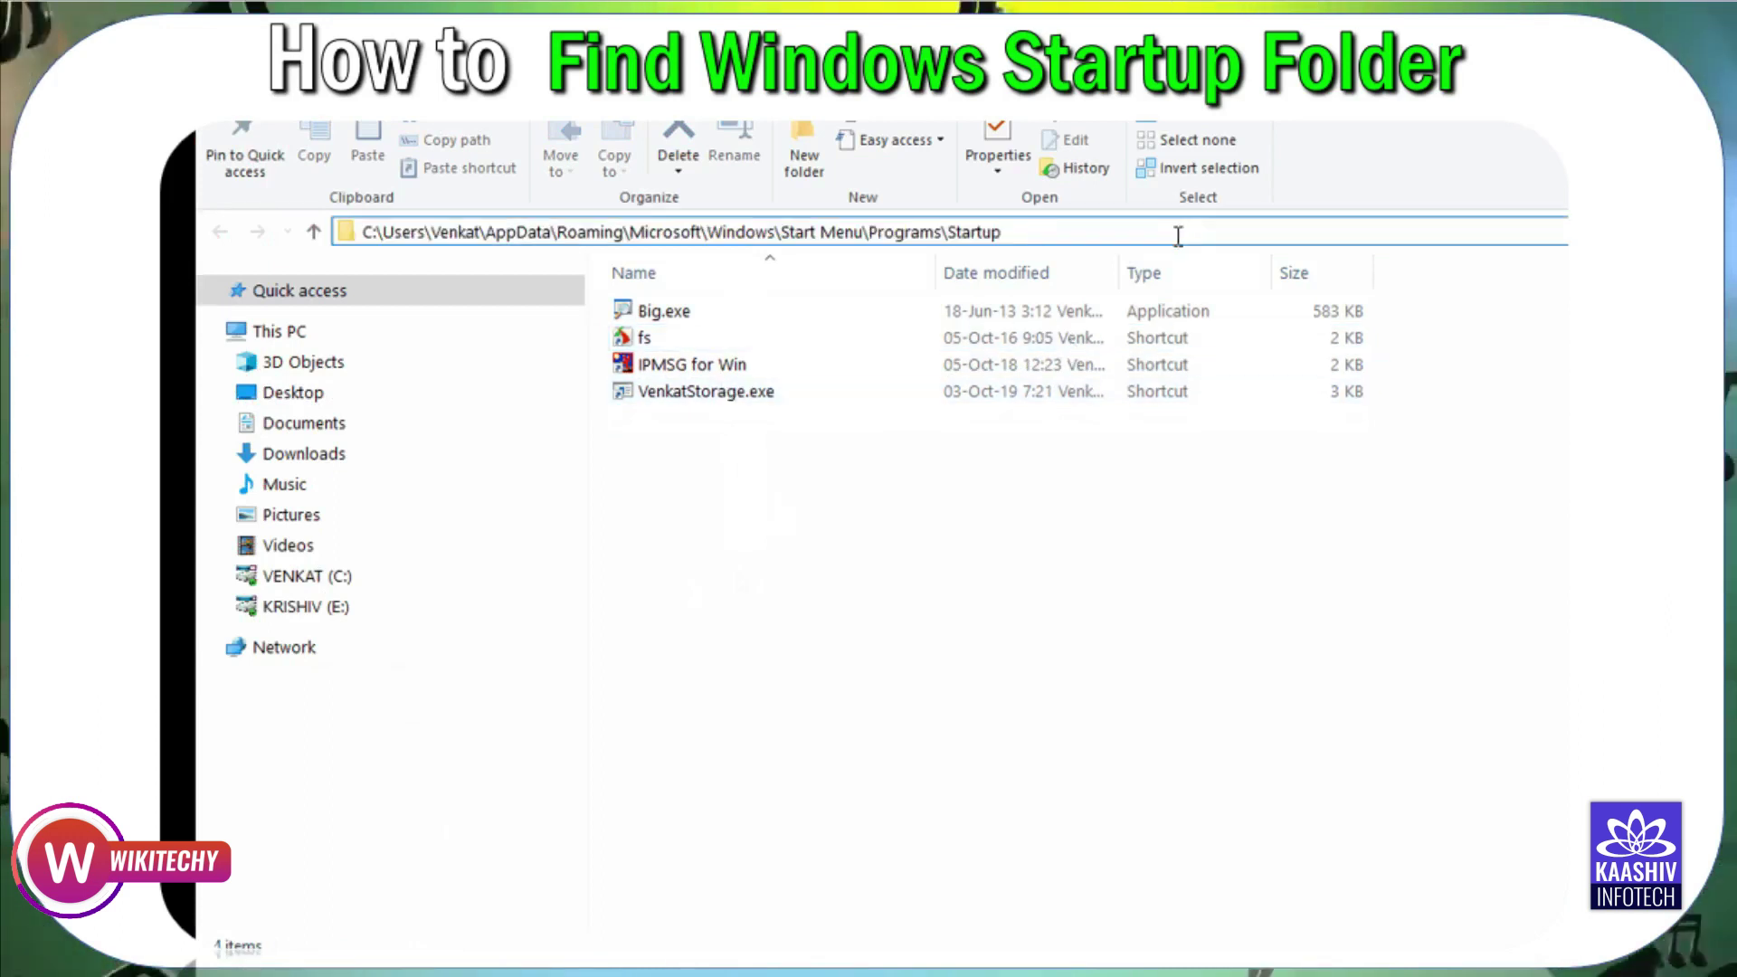
mouse_move(1041, 233)
left_mouse_down()
mouse_move(363, 232)
mouse_move(432, 314)
left_mouse_up()
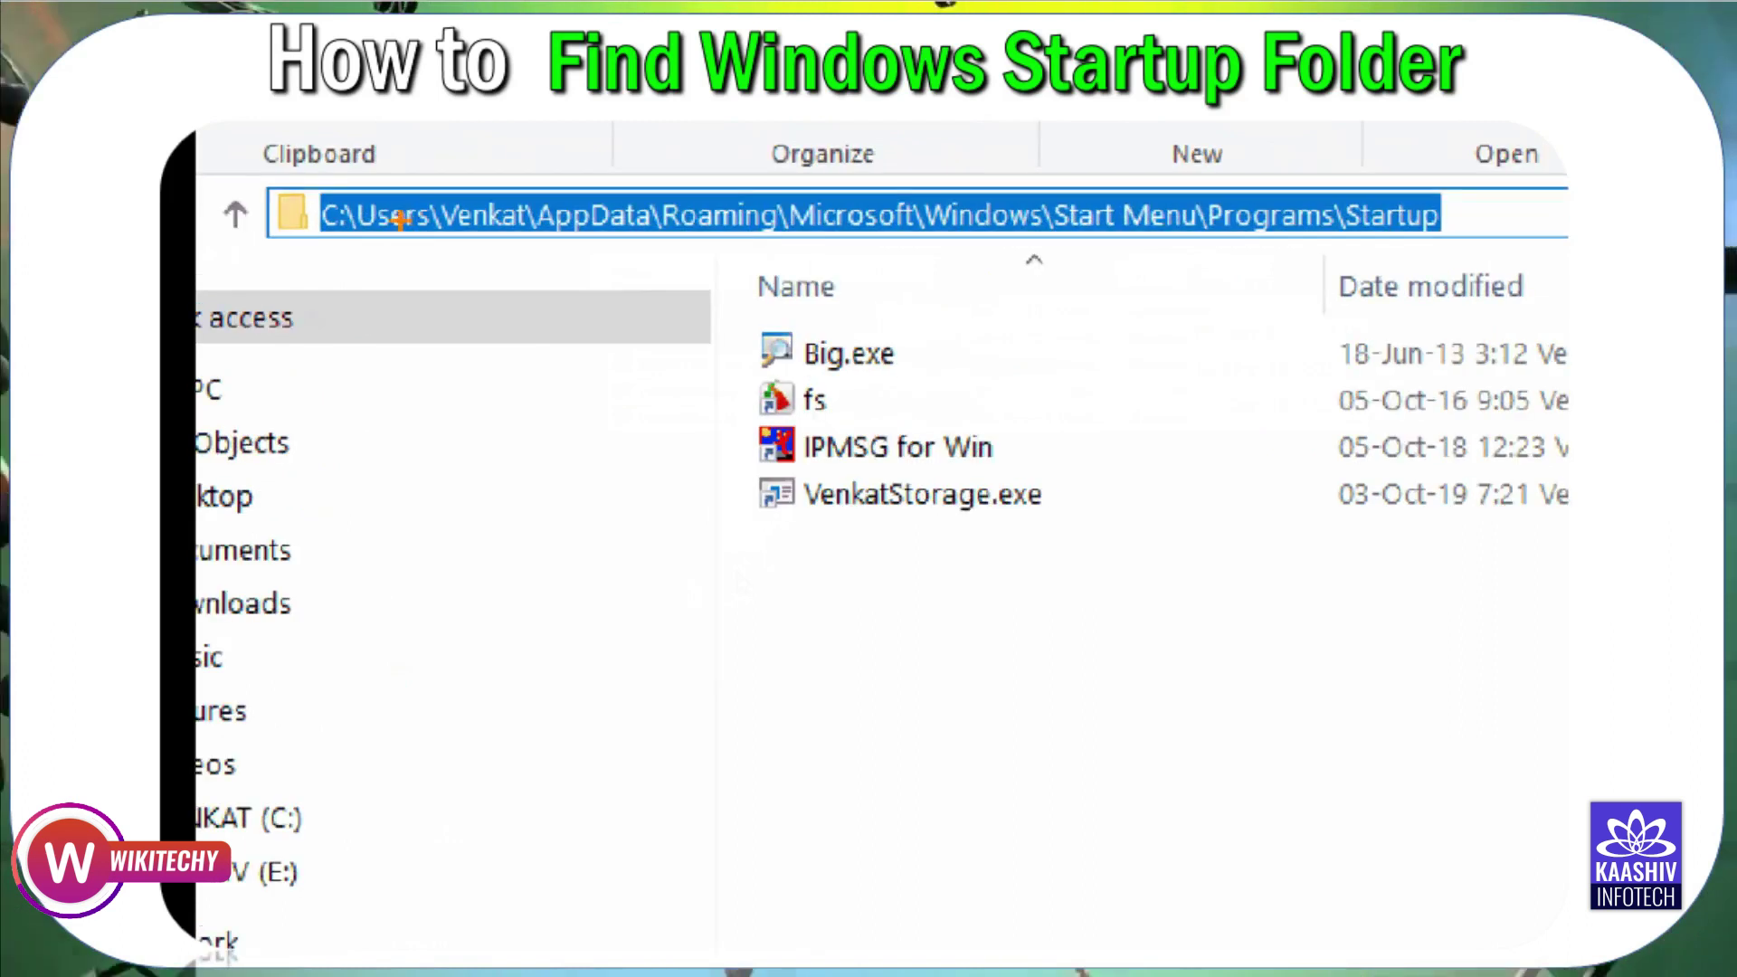
left_click_drag(484, 249, 518, 333)
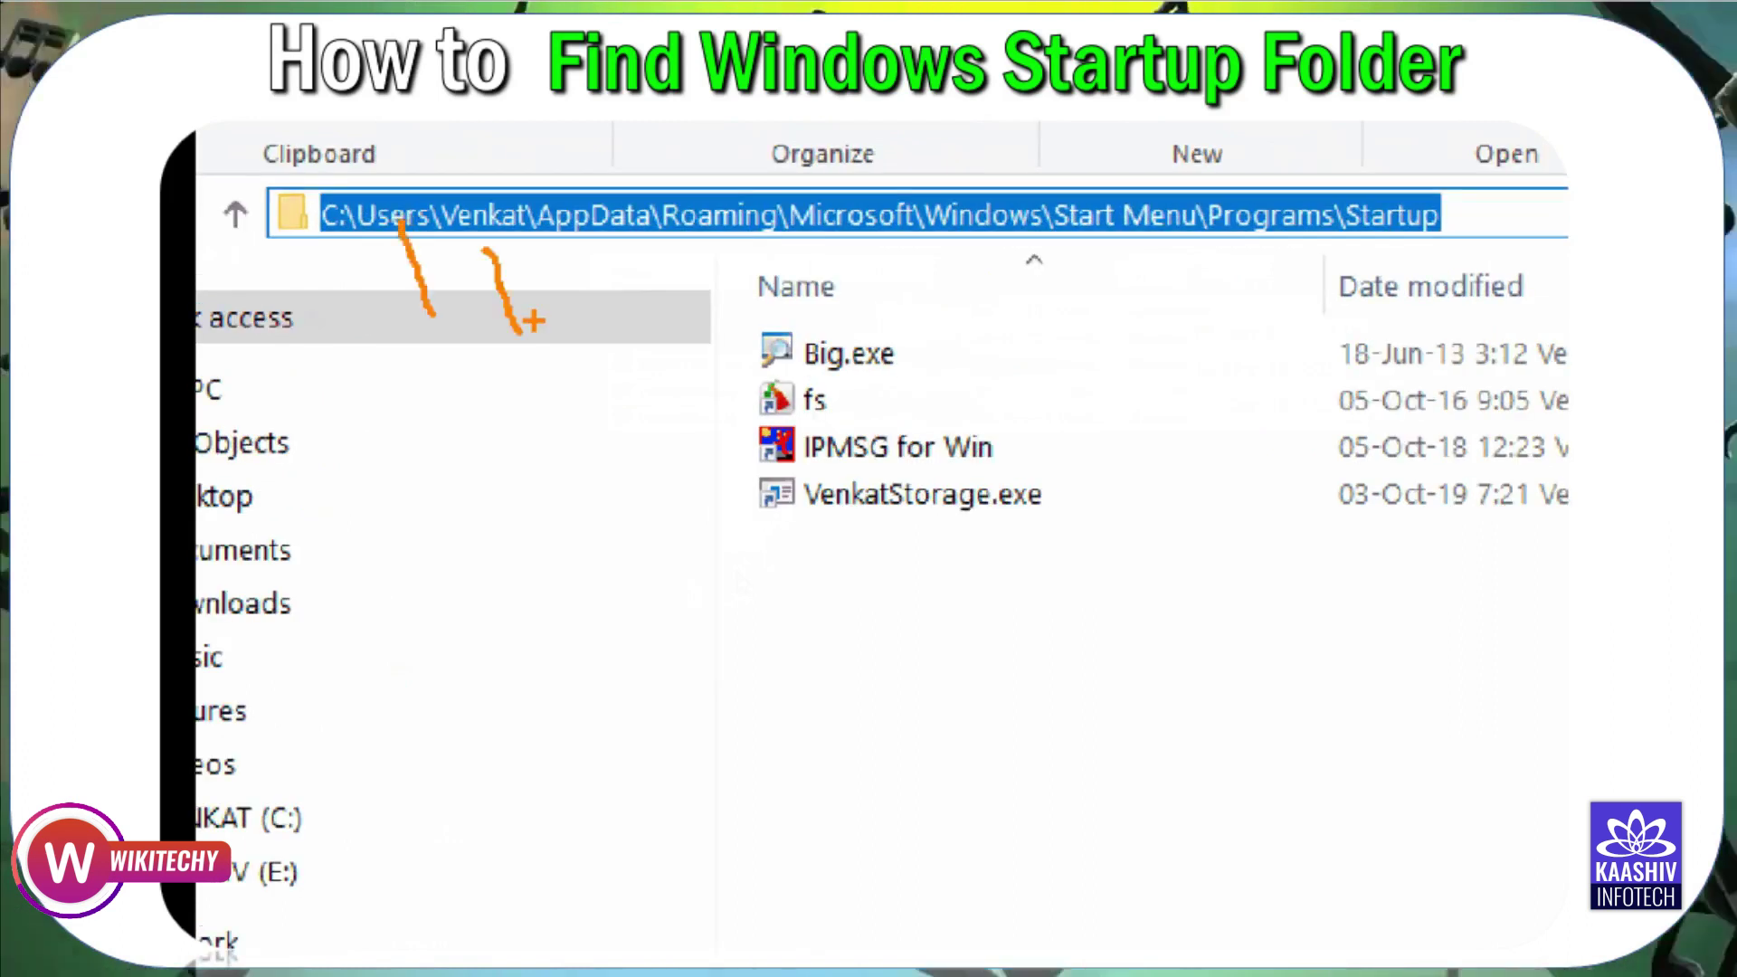
left_click_drag(602, 249, 641, 316)
left_click_drag(733, 238, 794, 287)
left_click_drag(876, 242, 941, 315)
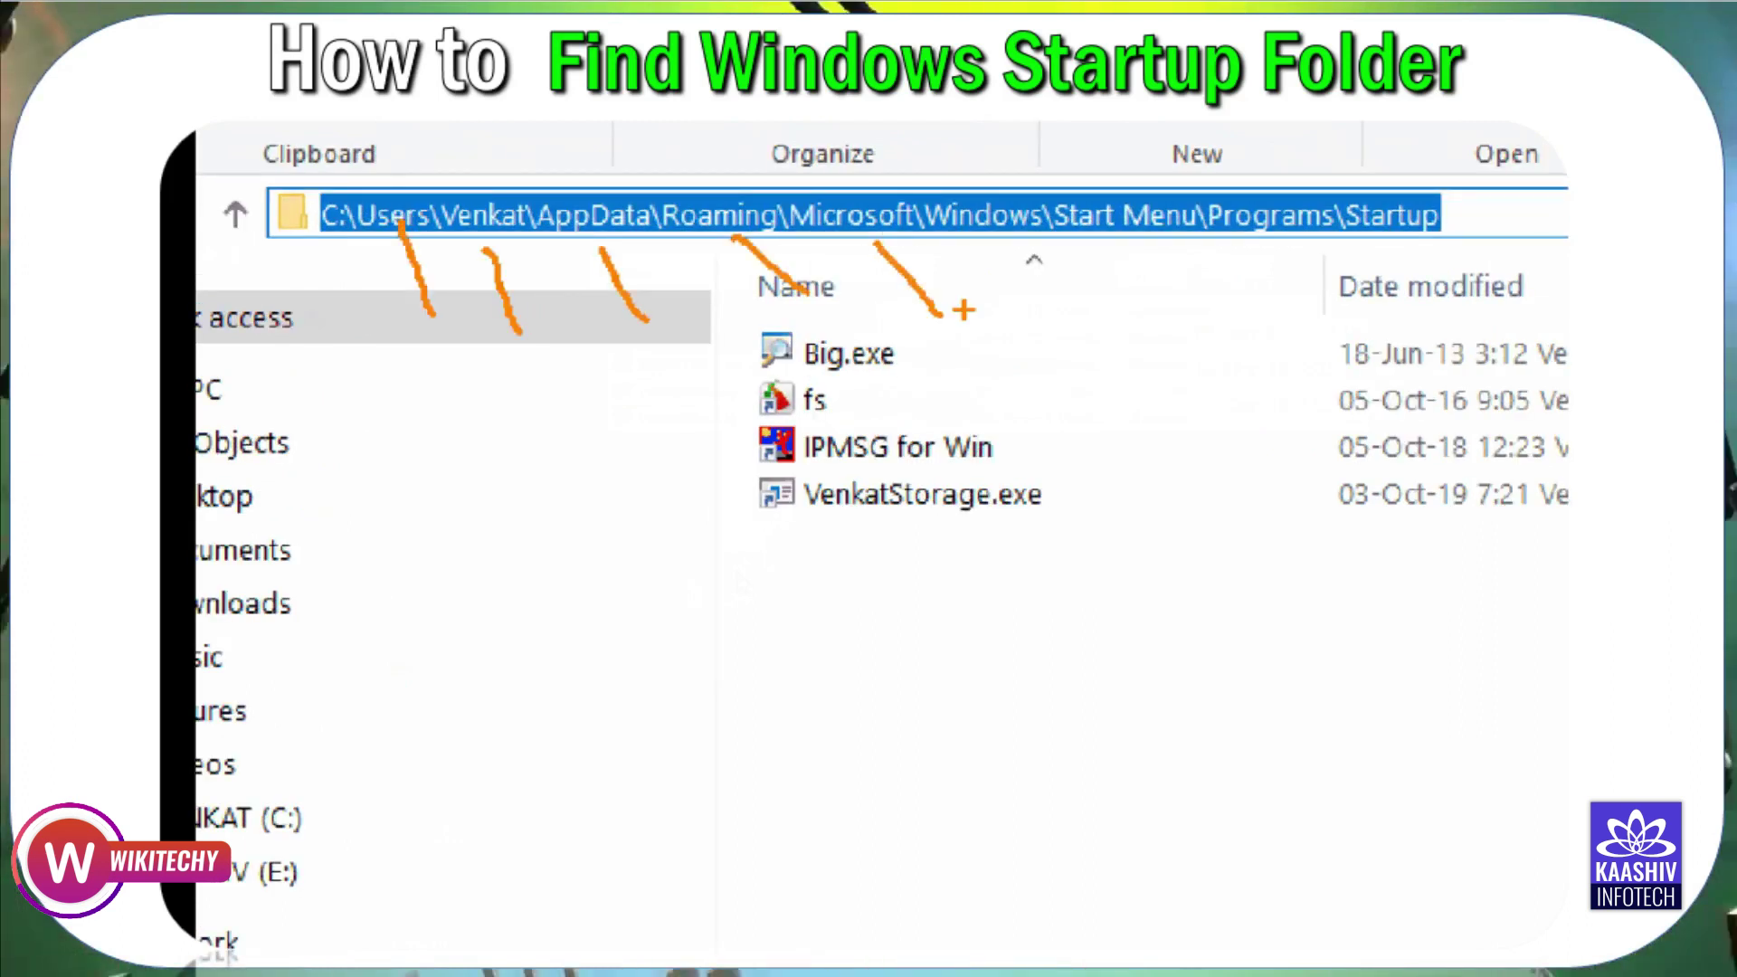
left_click_drag(1004, 259, 1099, 323)
left_click_drag(1153, 258, 1218, 294)
left_click_drag(1321, 258, 1393, 289)
left_click_drag(1439, 241, 1536, 306)
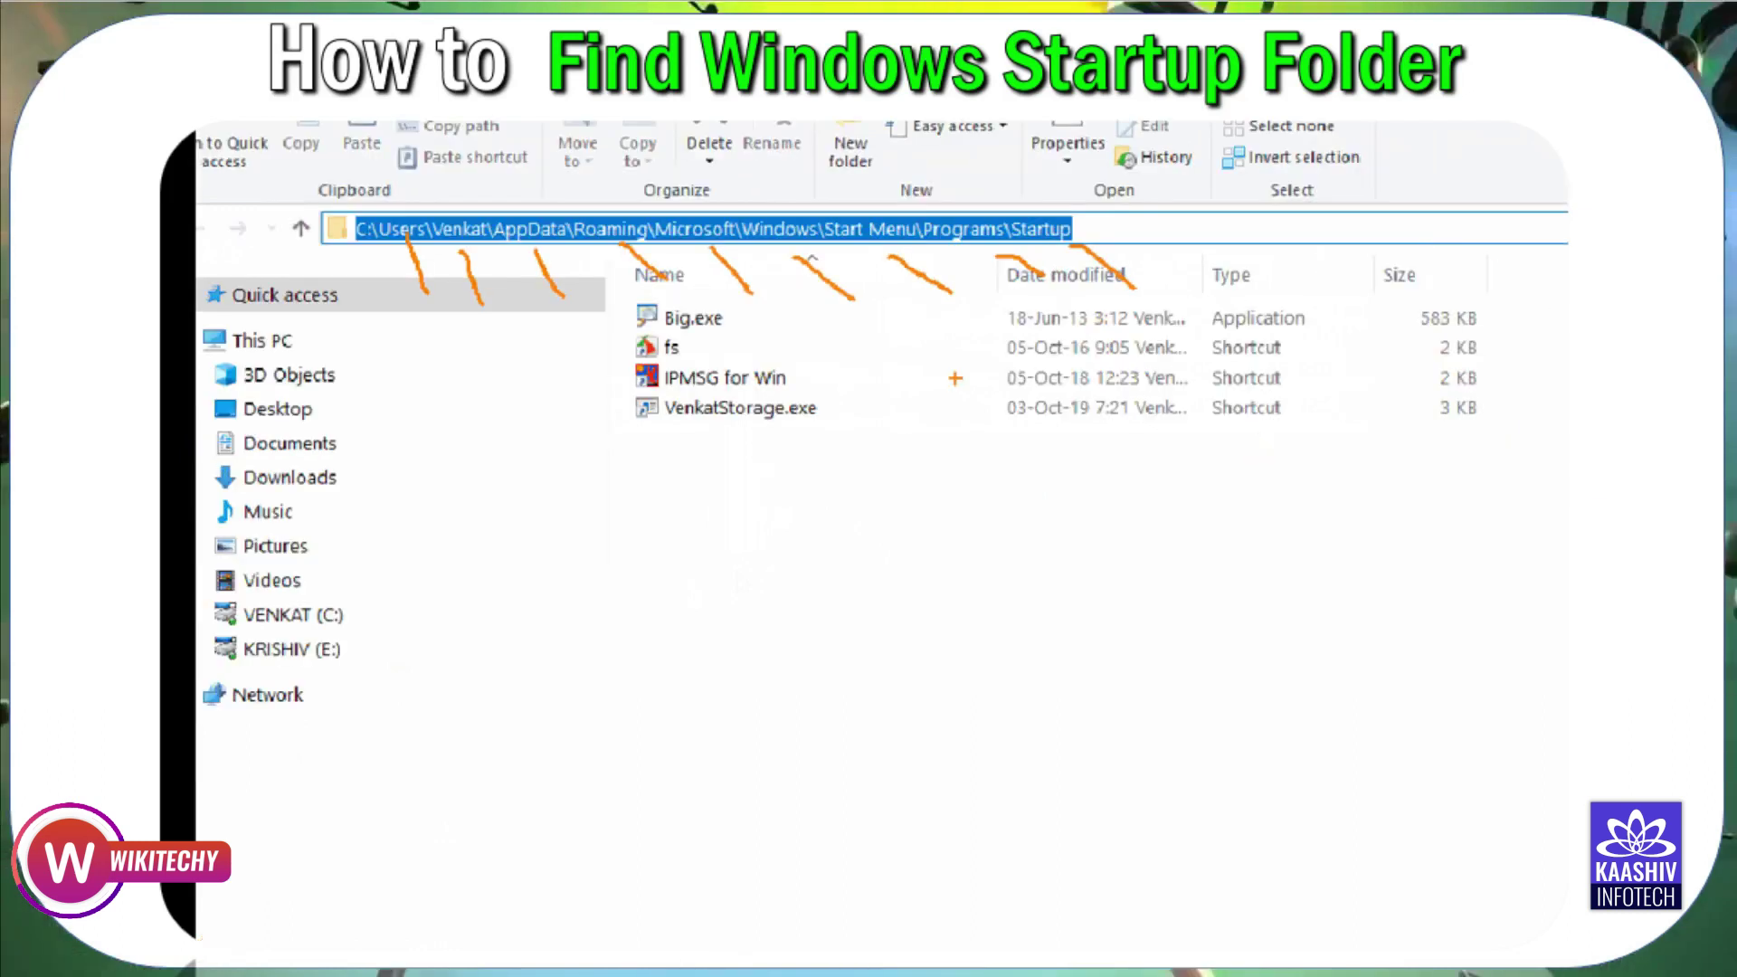
left_click(1157, 786)
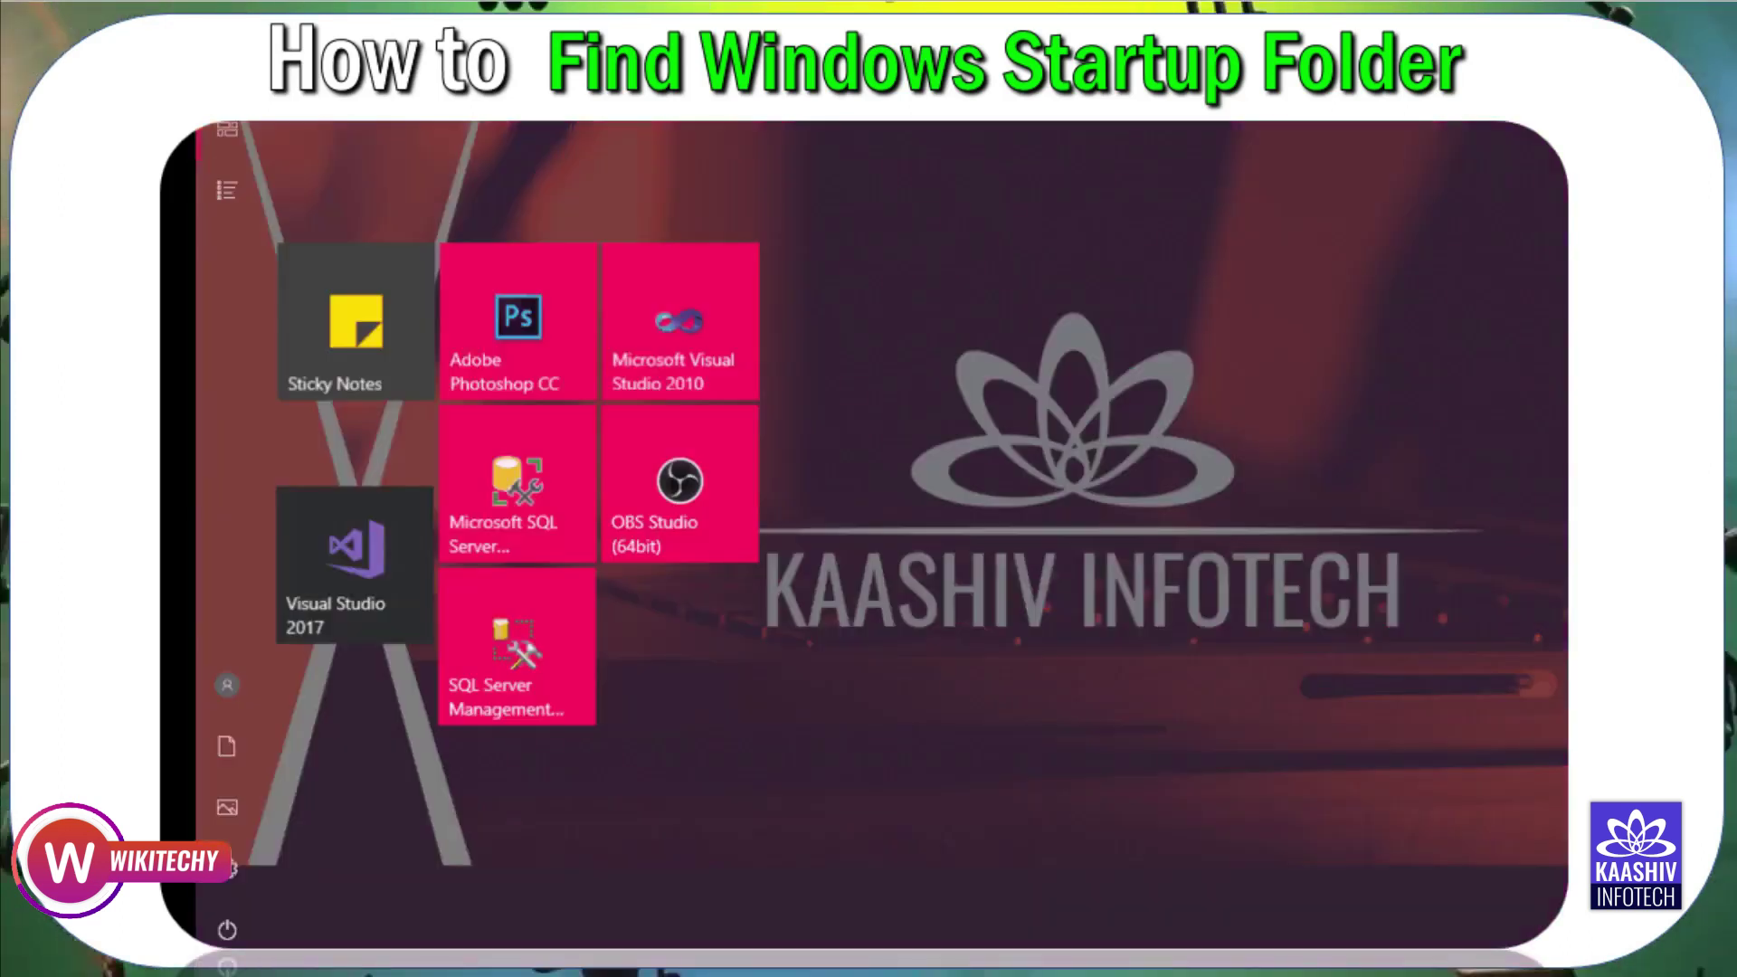
Step: Search the Start menu for 'run' to find the Run dialog
type("run")
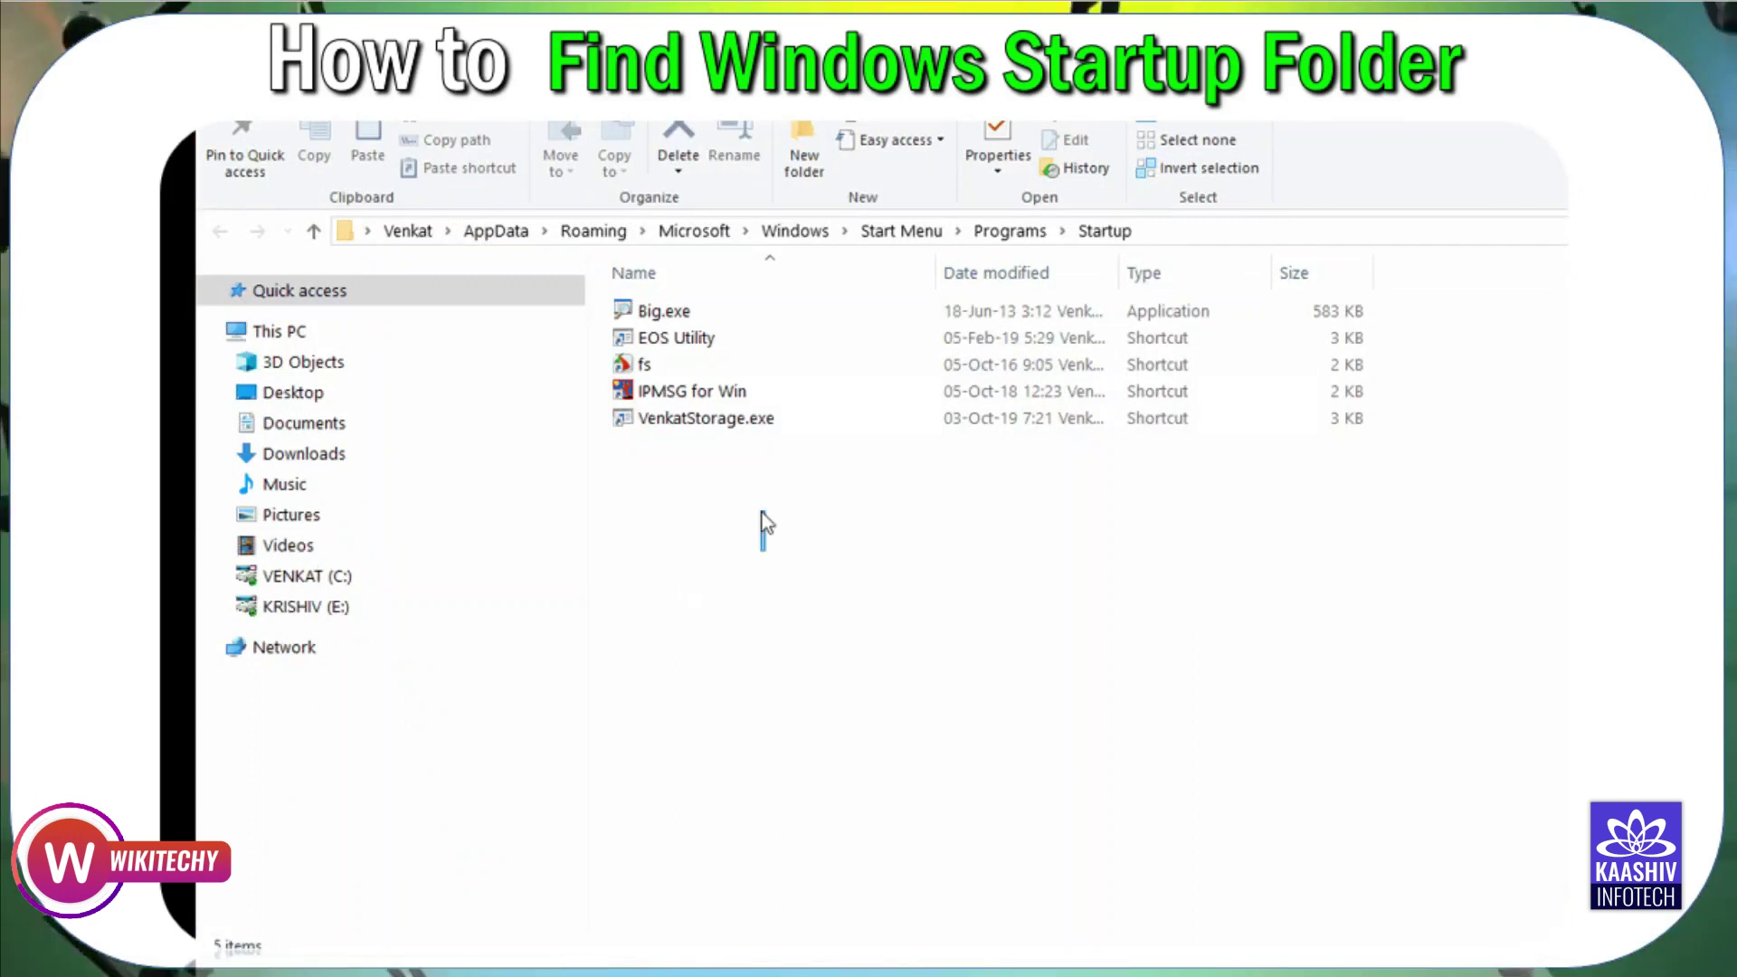
Step: Delete the EOS Utility shortcut, leaving four items in the Startup folder
key("ctrl+a")
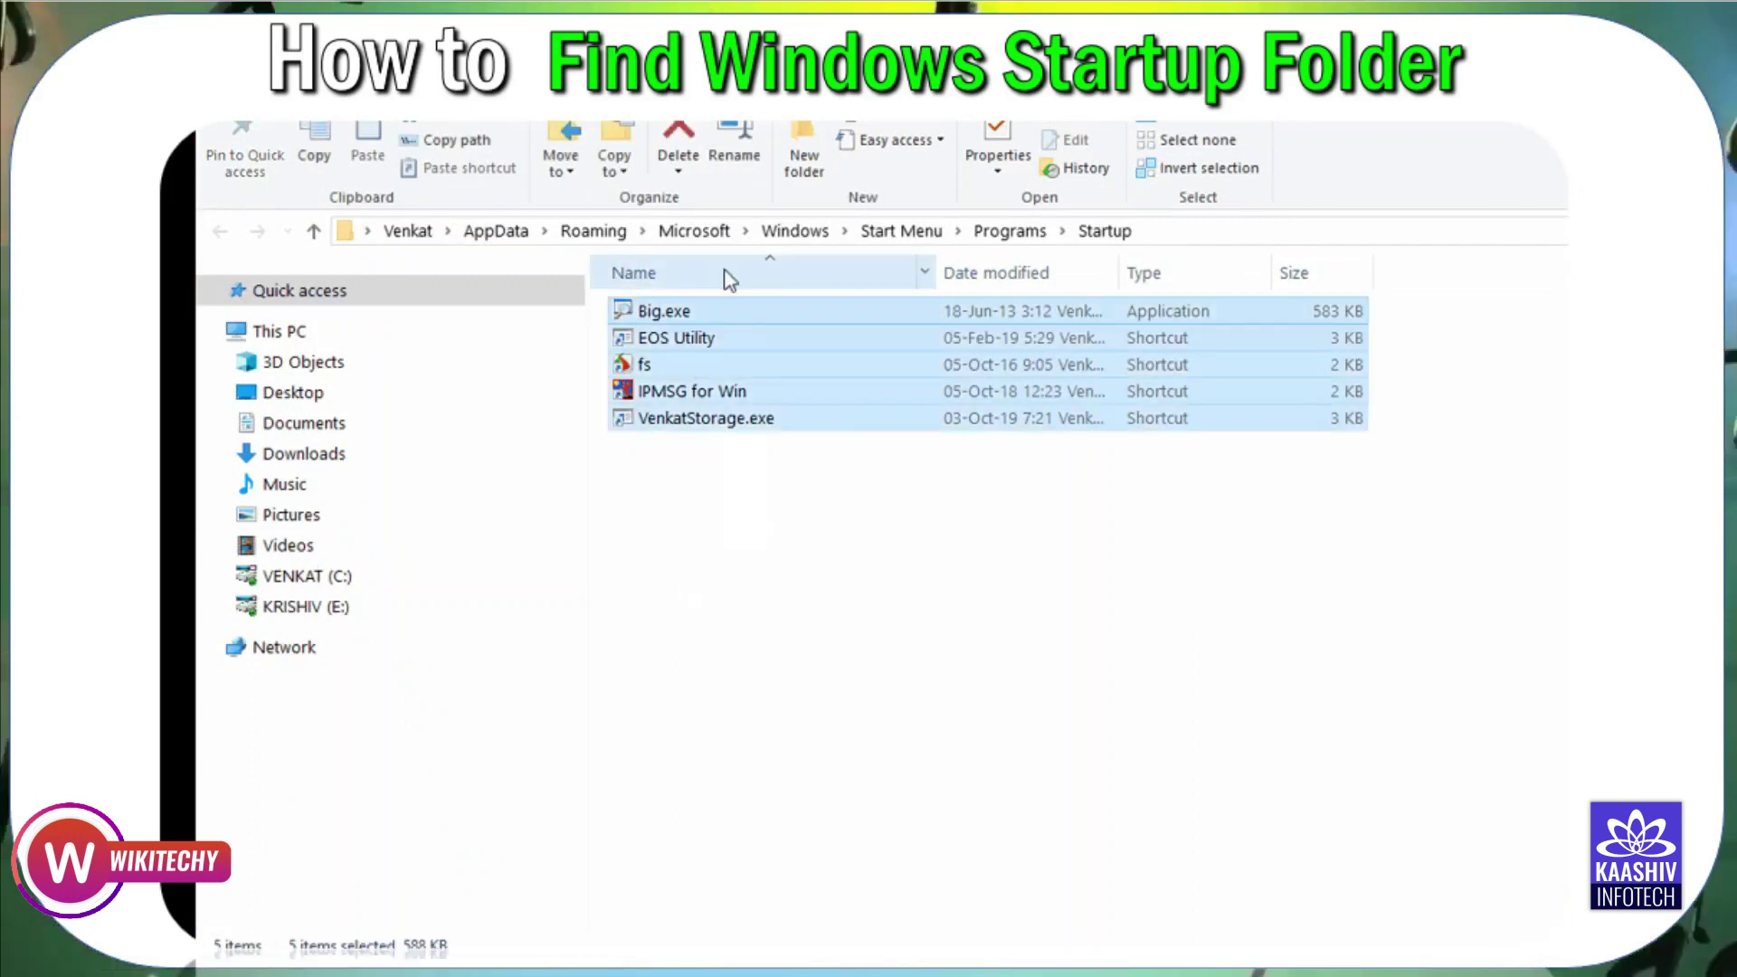
left_click(726, 345)
key("Delete")
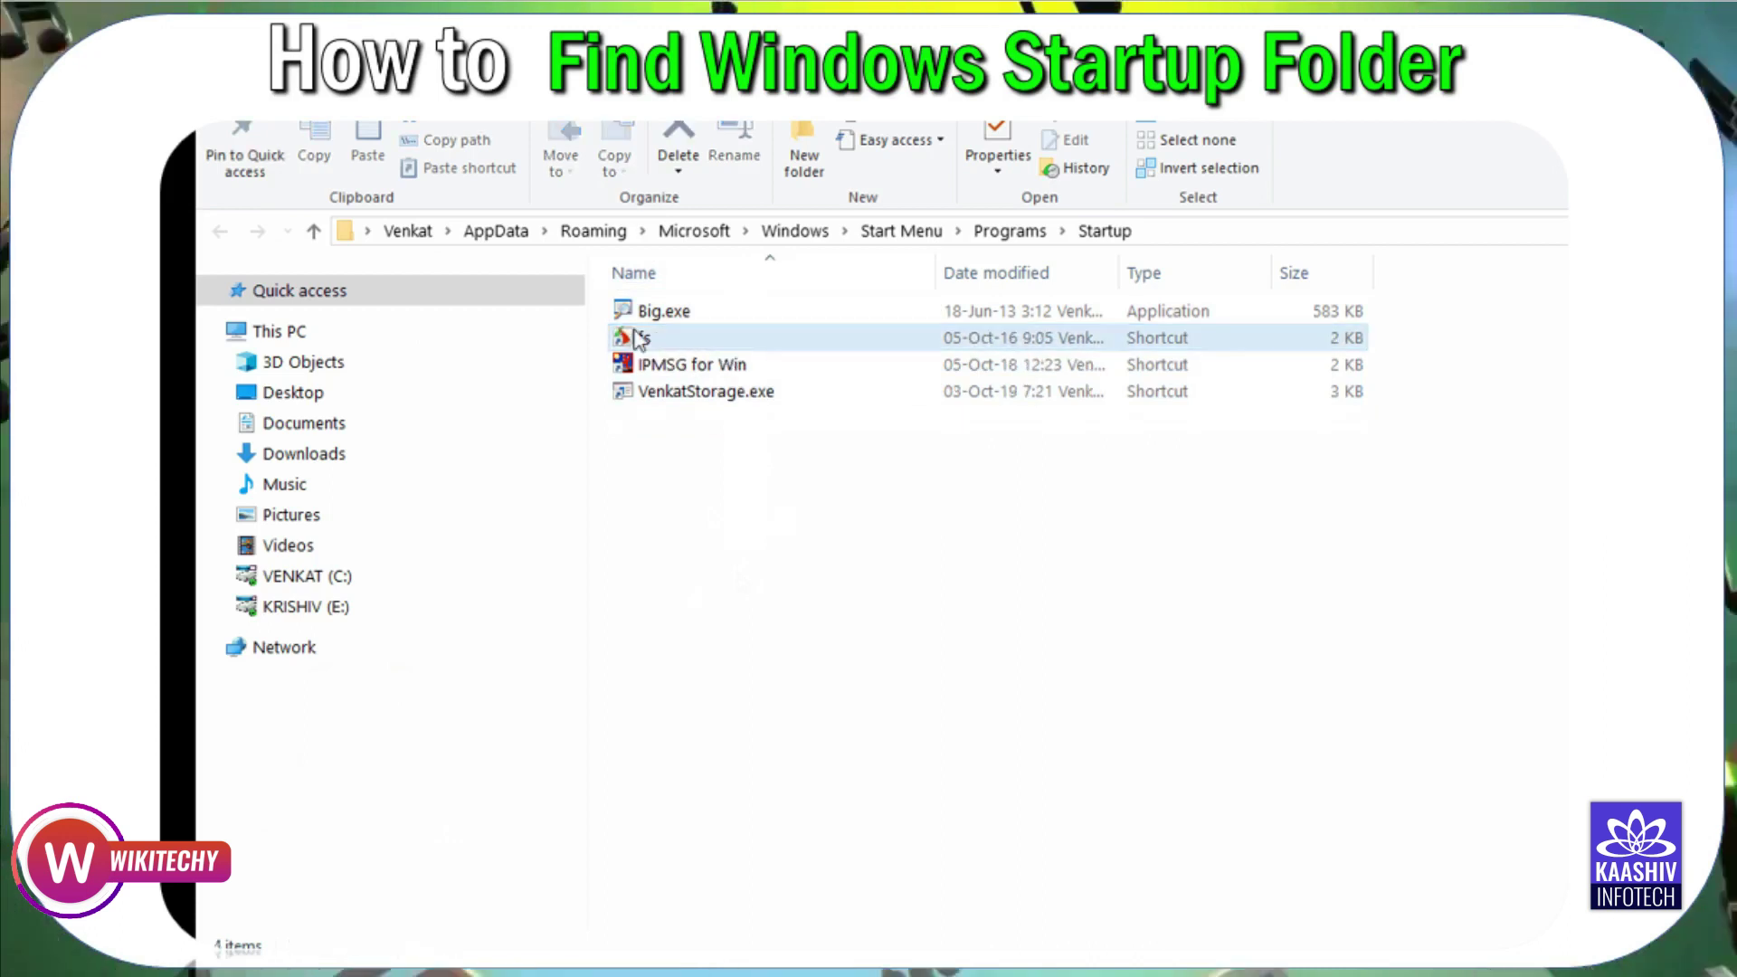
Step: Display the Startup folder's full path as text and trace it segment by segment
left_click(1167, 233)
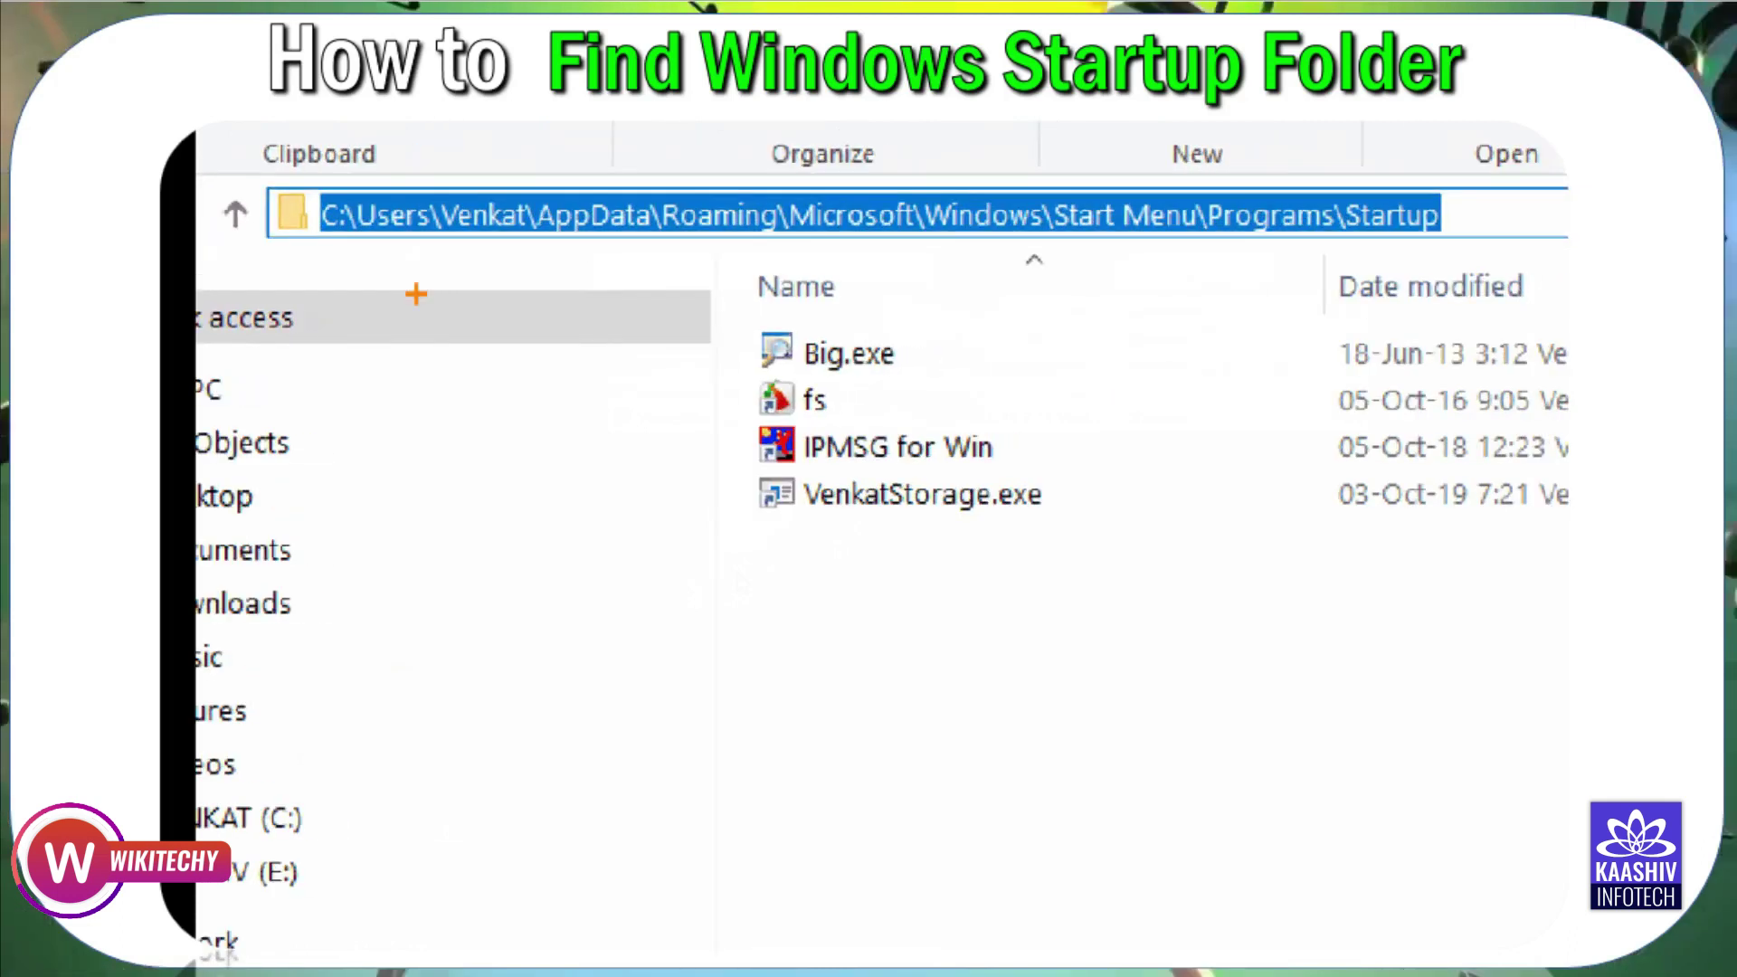
left_click_drag(399, 222, 433, 315)
left_click_drag(484, 250, 518, 333)
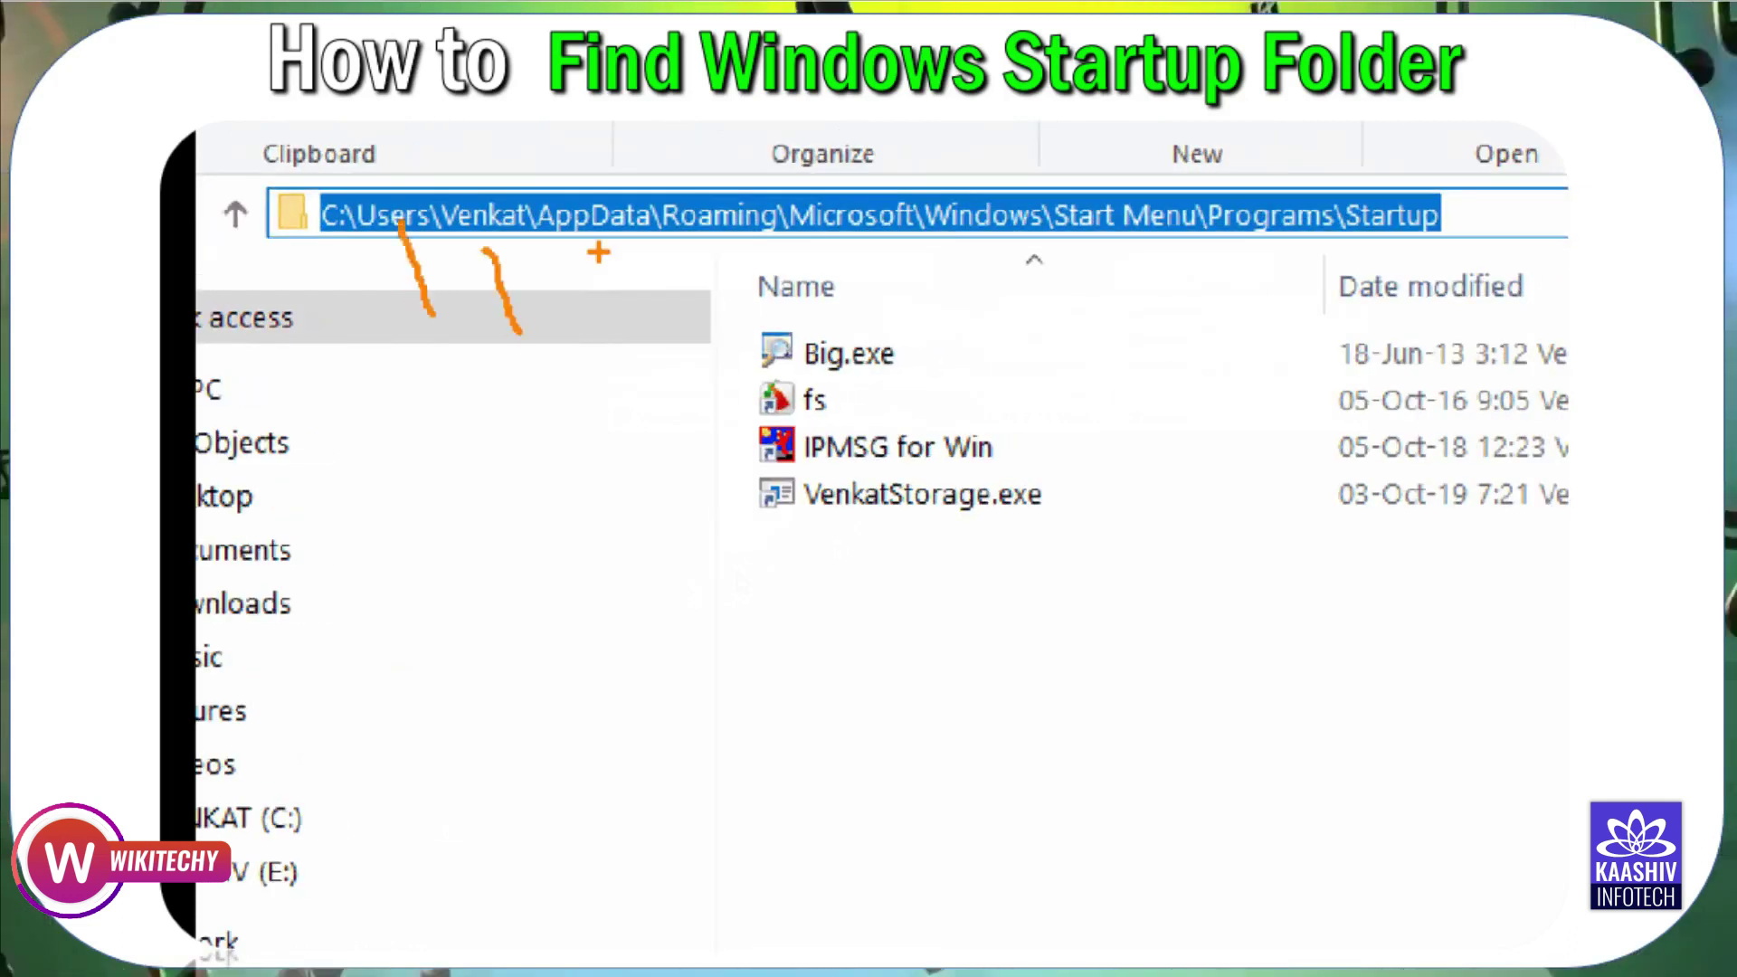
left_click_drag(600, 249, 647, 318)
left_click_drag(733, 238, 801, 294)
left_click_drag(876, 244, 941, 315)
left_click_drag(1004, 260, 1099, 323)
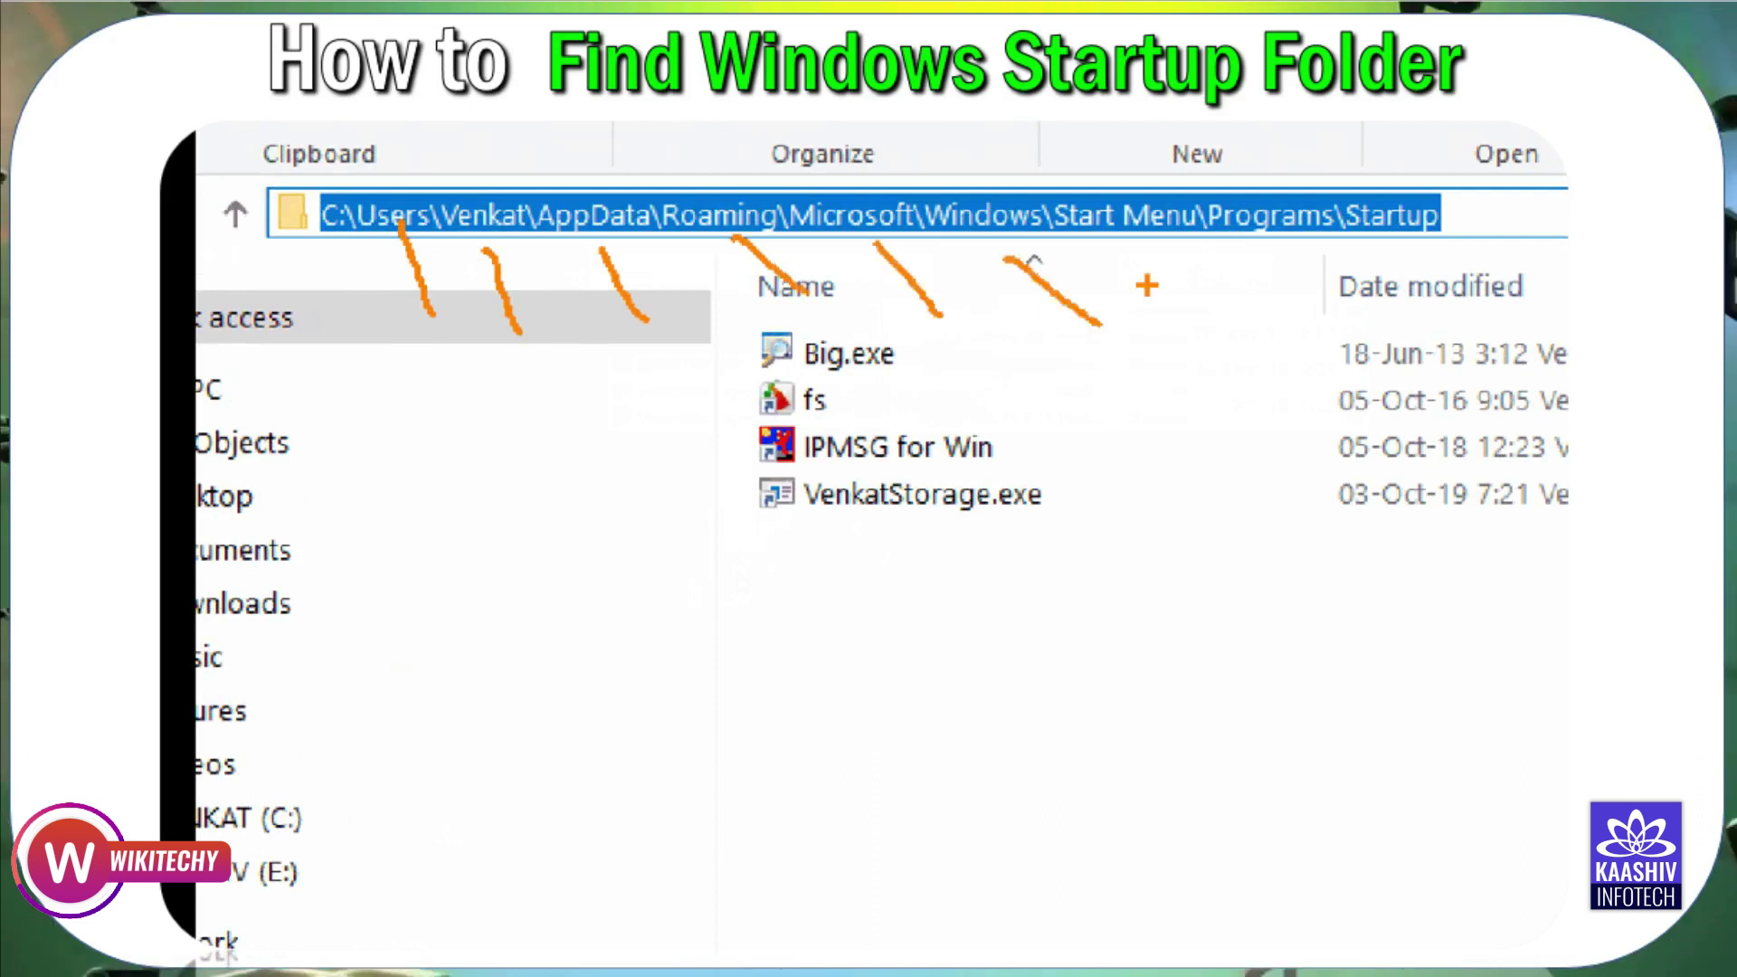
left_click_drag(1153, 258, 1253, 314)
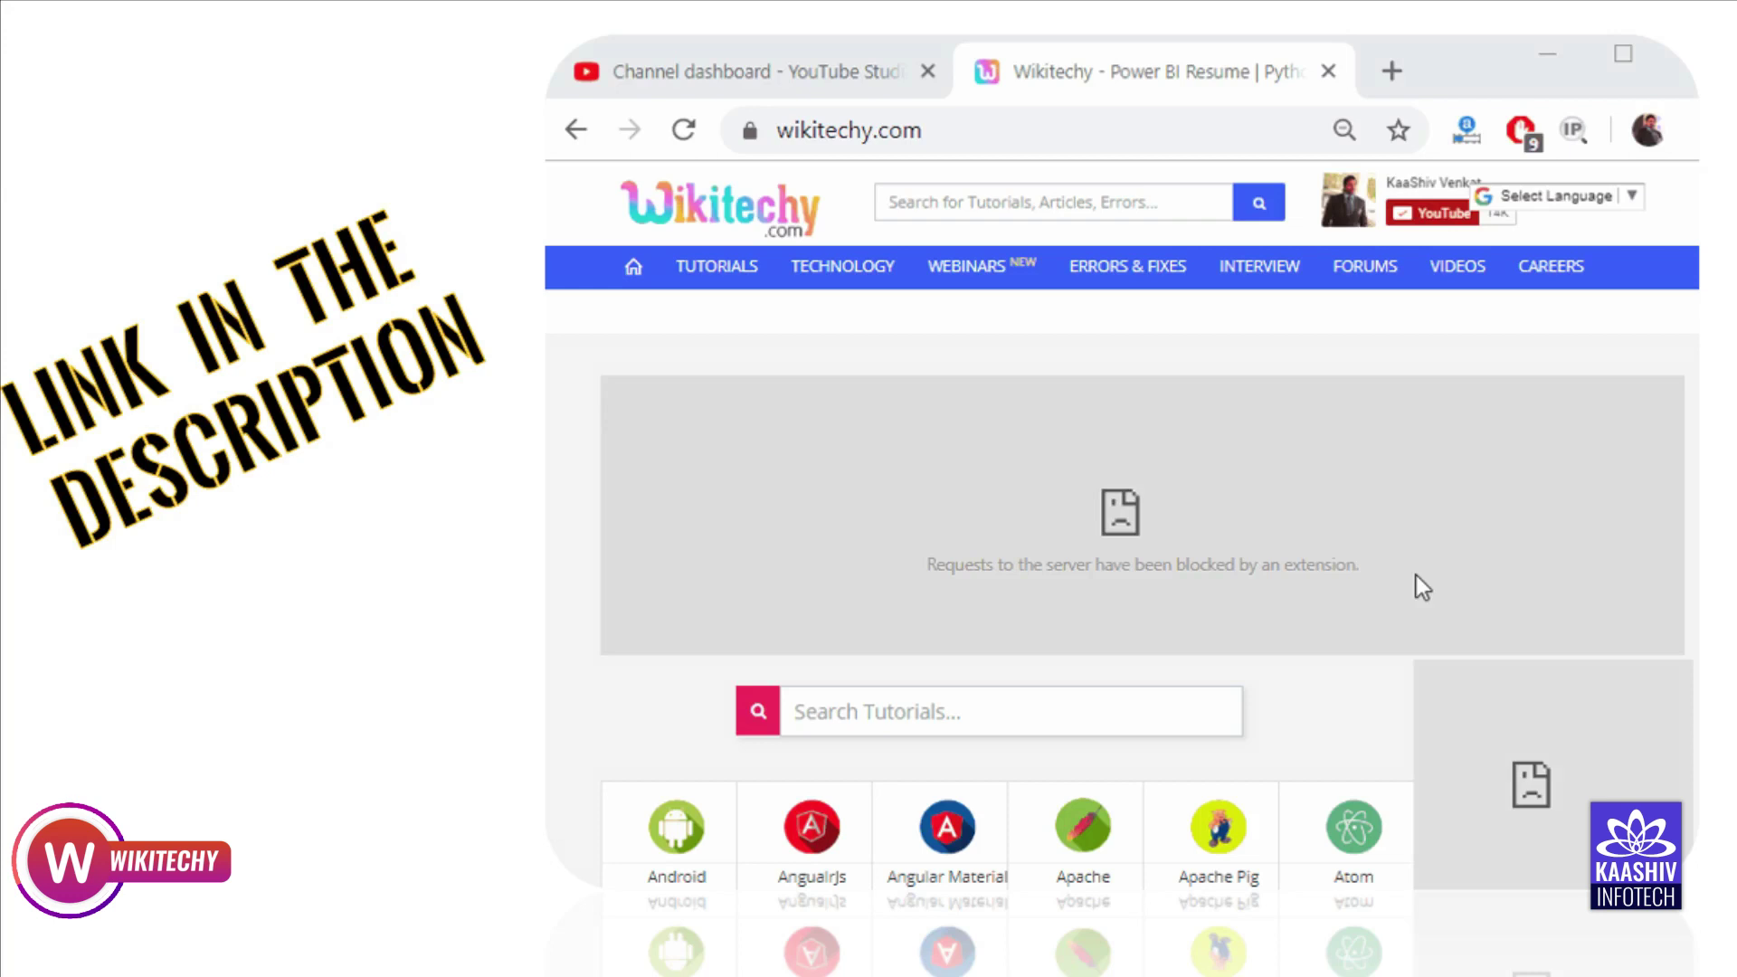
Step: Scroll down the wikitechy.com home page and choose the Ethical Hacking tutorial tile
scroll(561, 489, "down", 1)
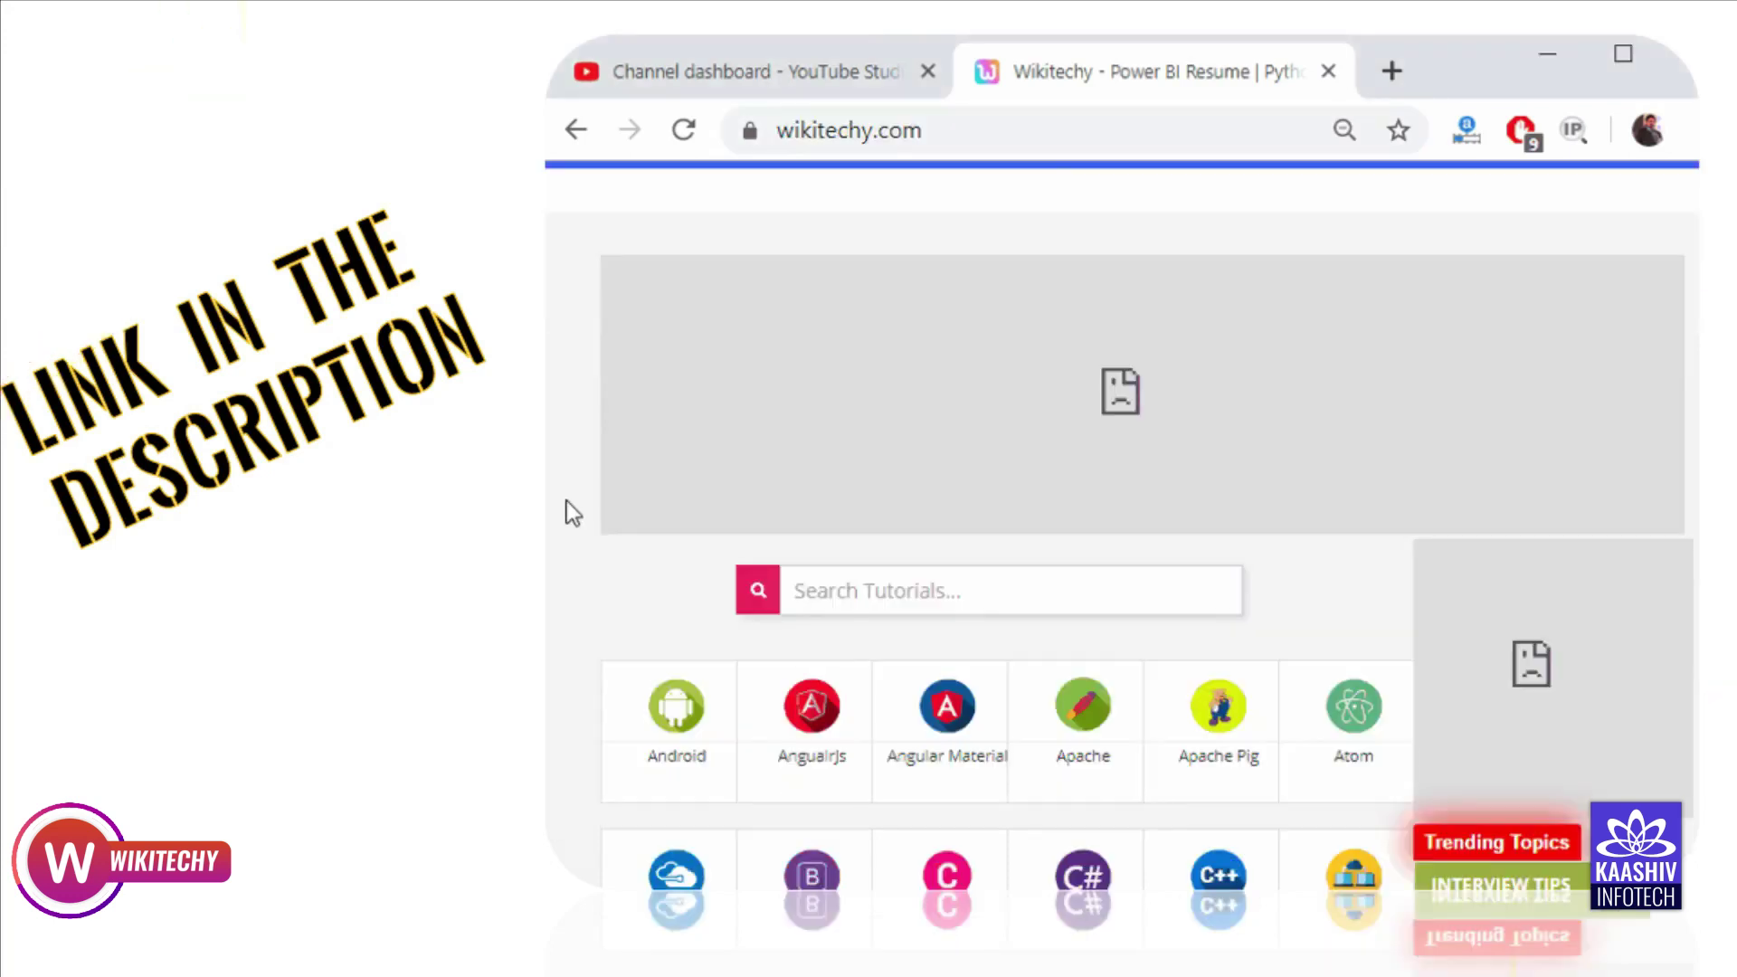
scroll(574, 512, "down", 5)
left_click(685, 720)
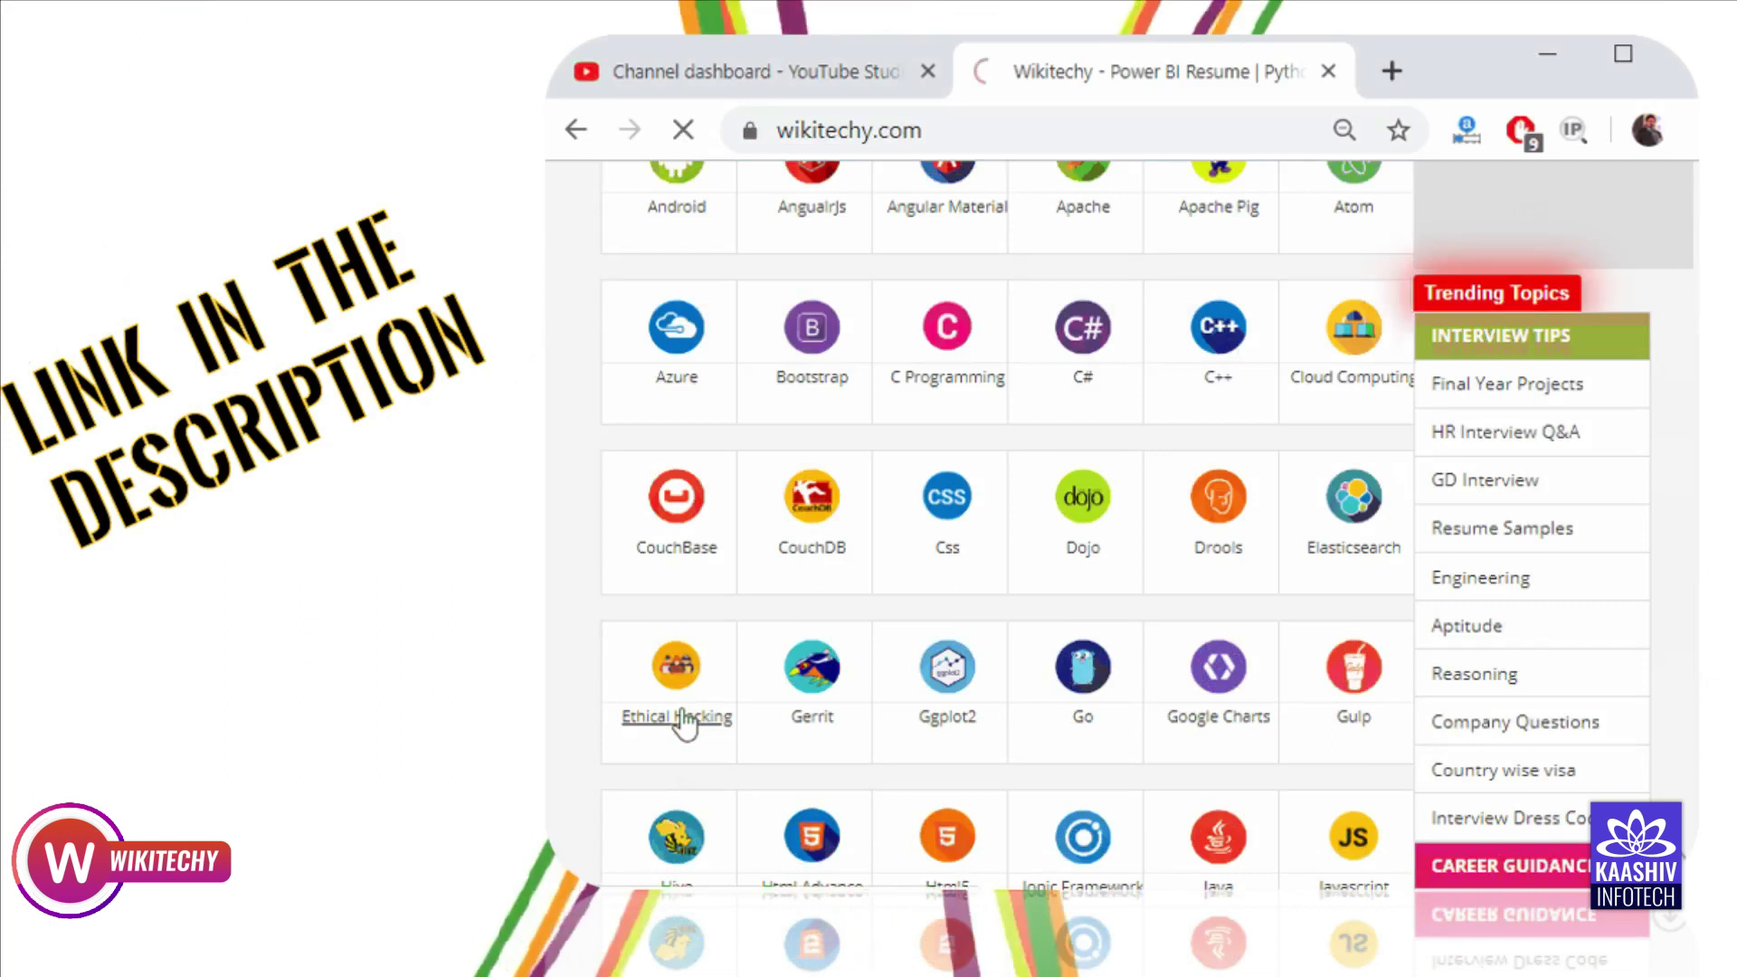